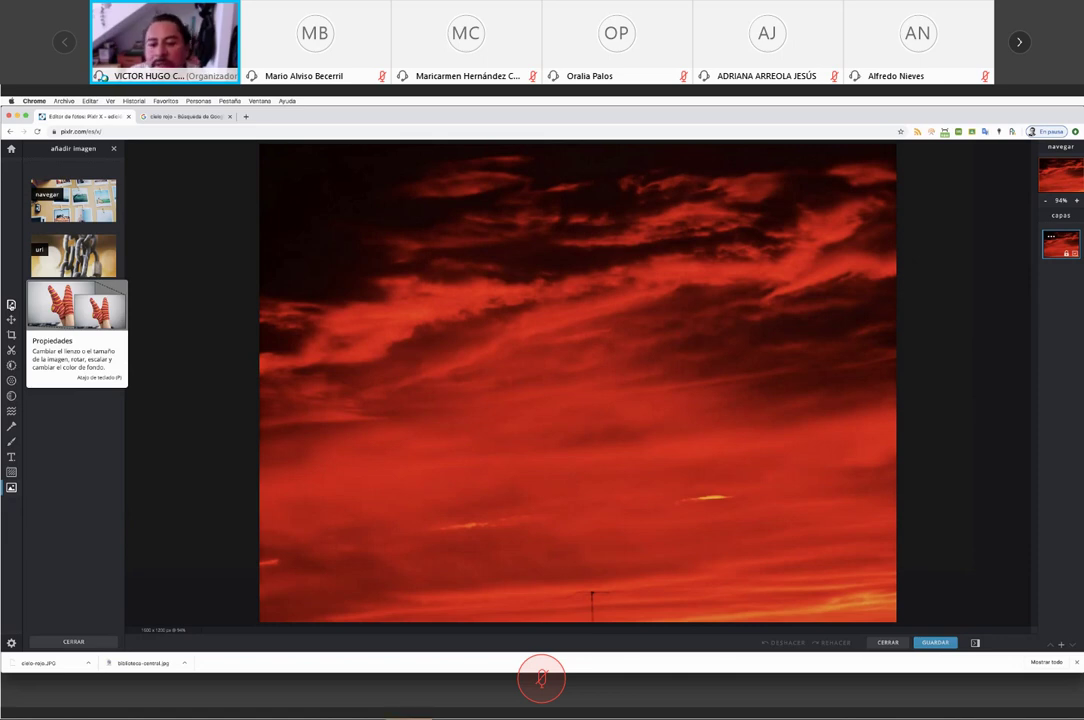
Resize the red sky image to a width of 1024 px with its proportions constrained
left_click(11, 304)
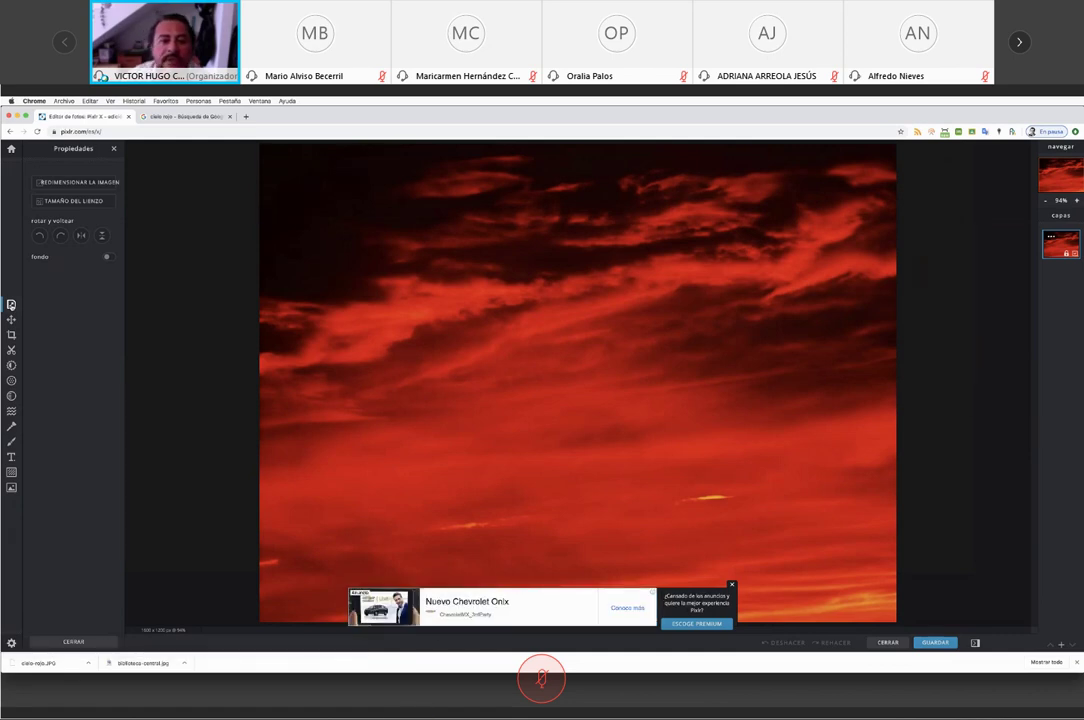
left_click(75, 183)
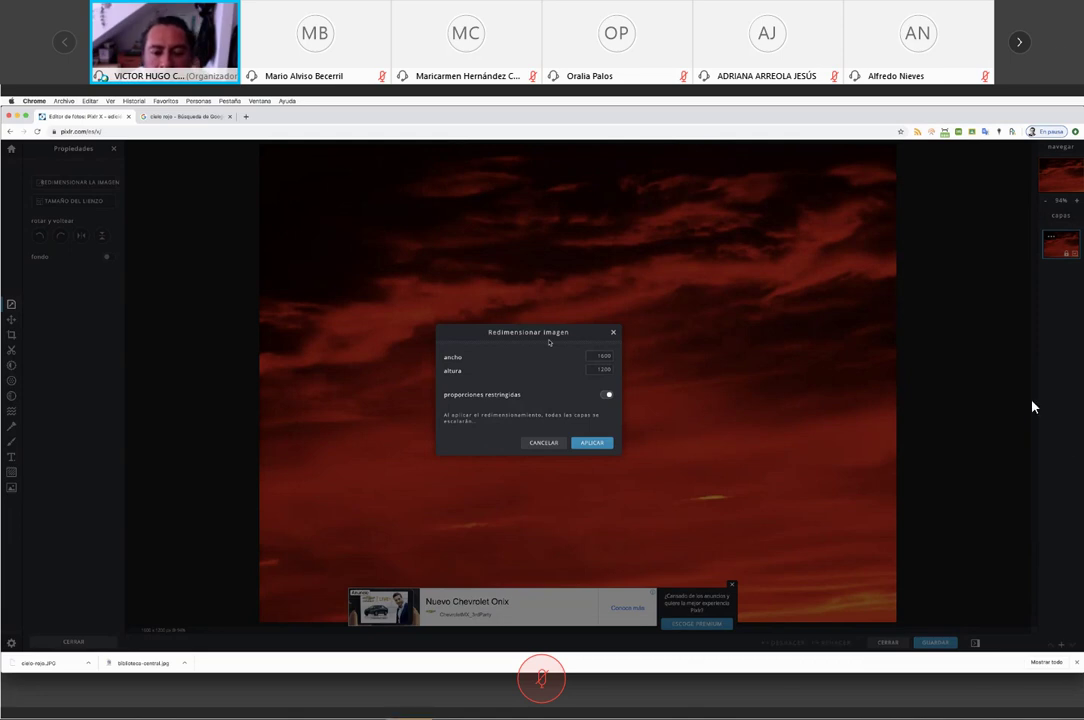
mouse_move(1011, 348)
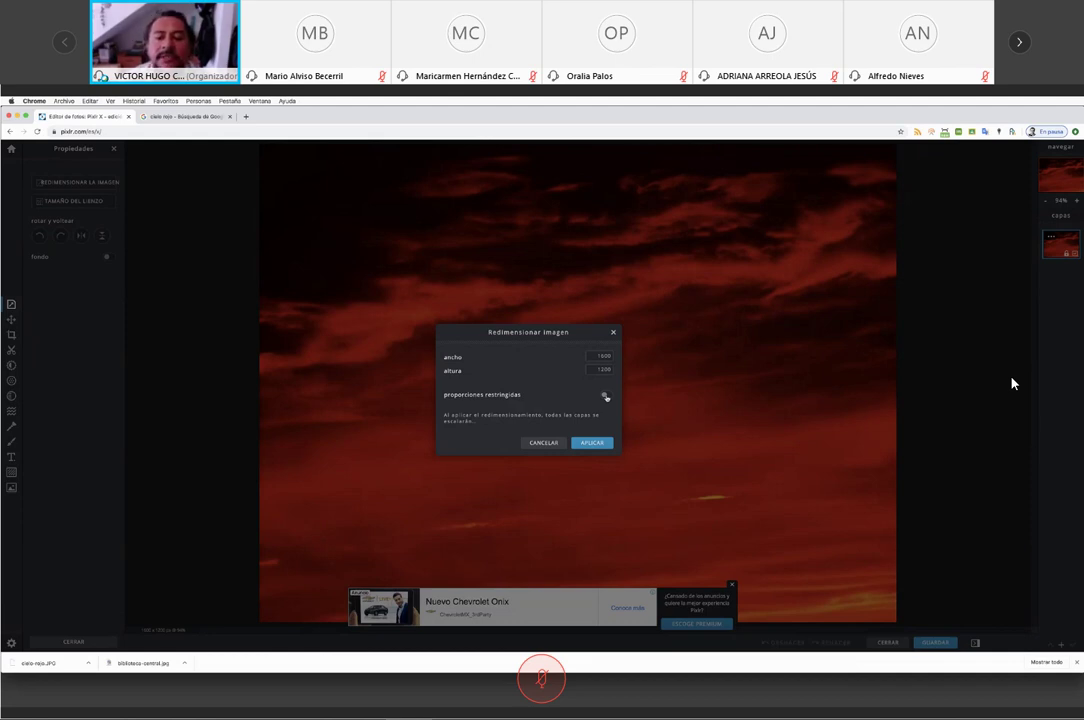
left_click(606, 396)
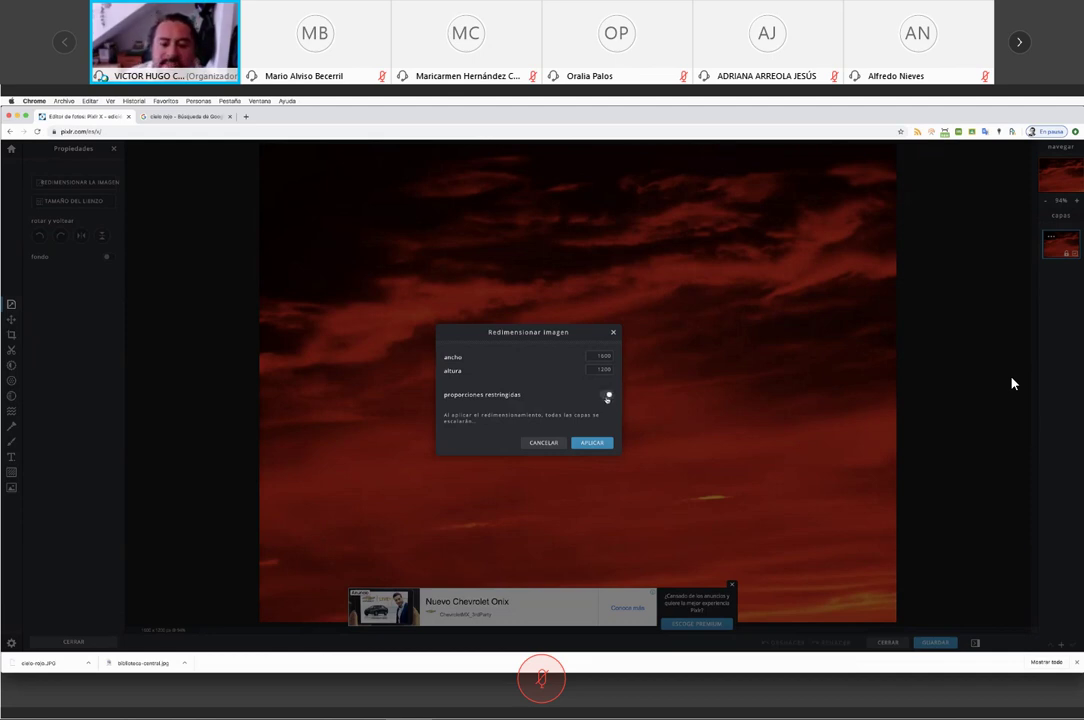
double_click(600, 356)
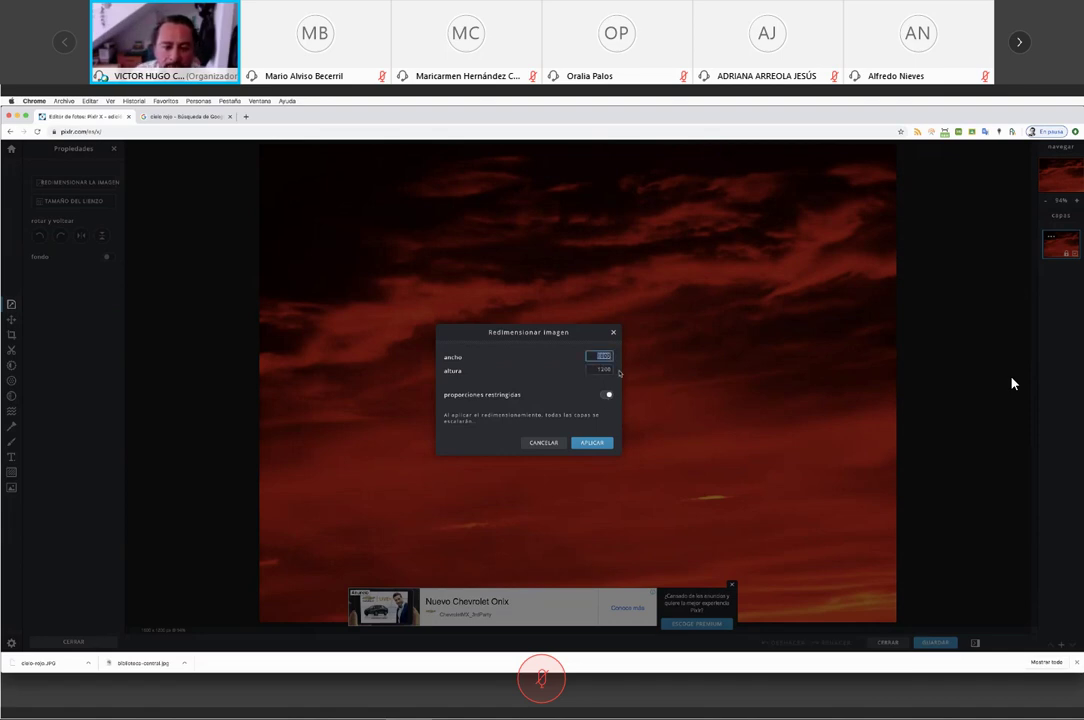
type("8")
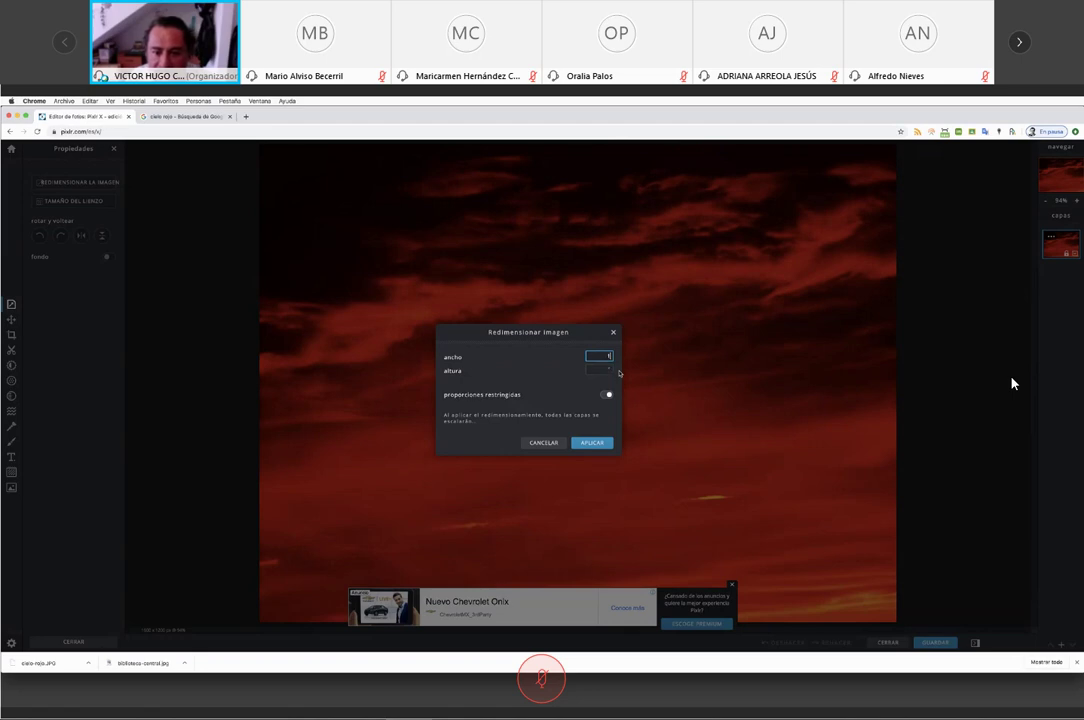
type("024")
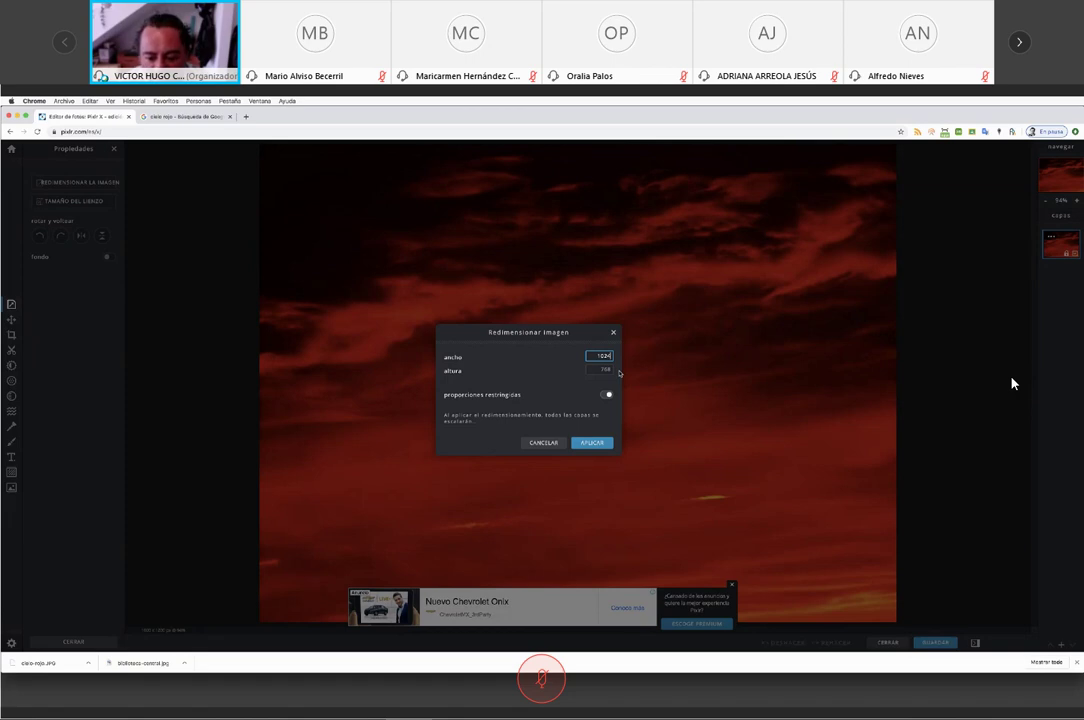
left_click(592, 442)
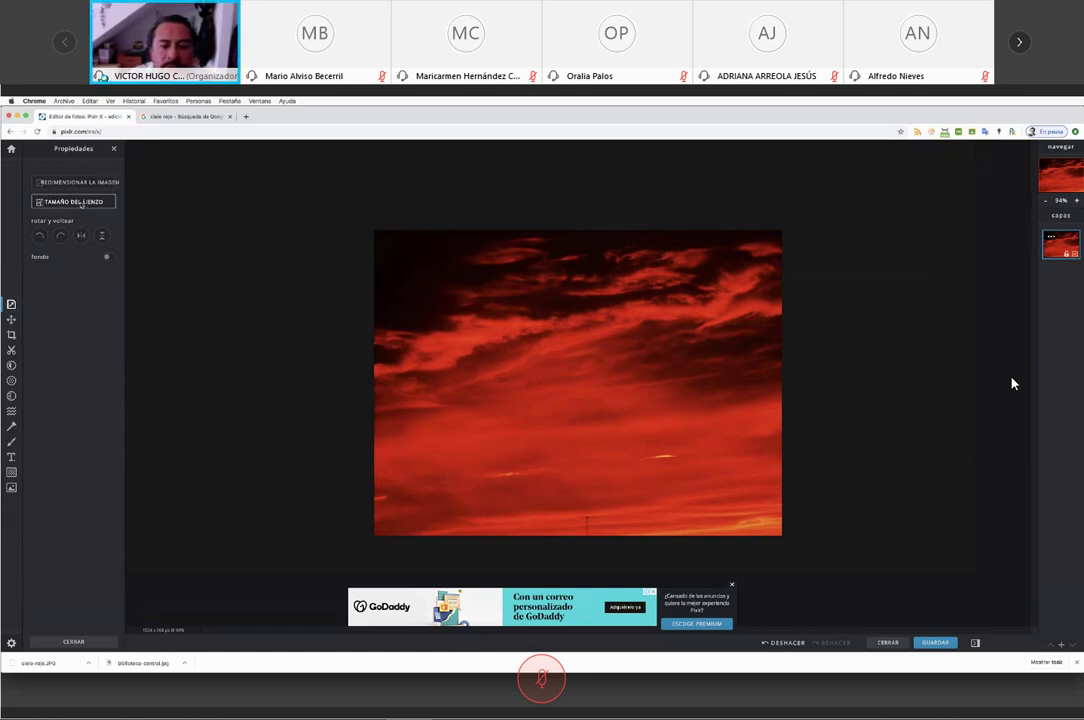
Set the canvas height to 600 px, keeping the width of 1024 px and the centre anchor point
left_click(81, 202)
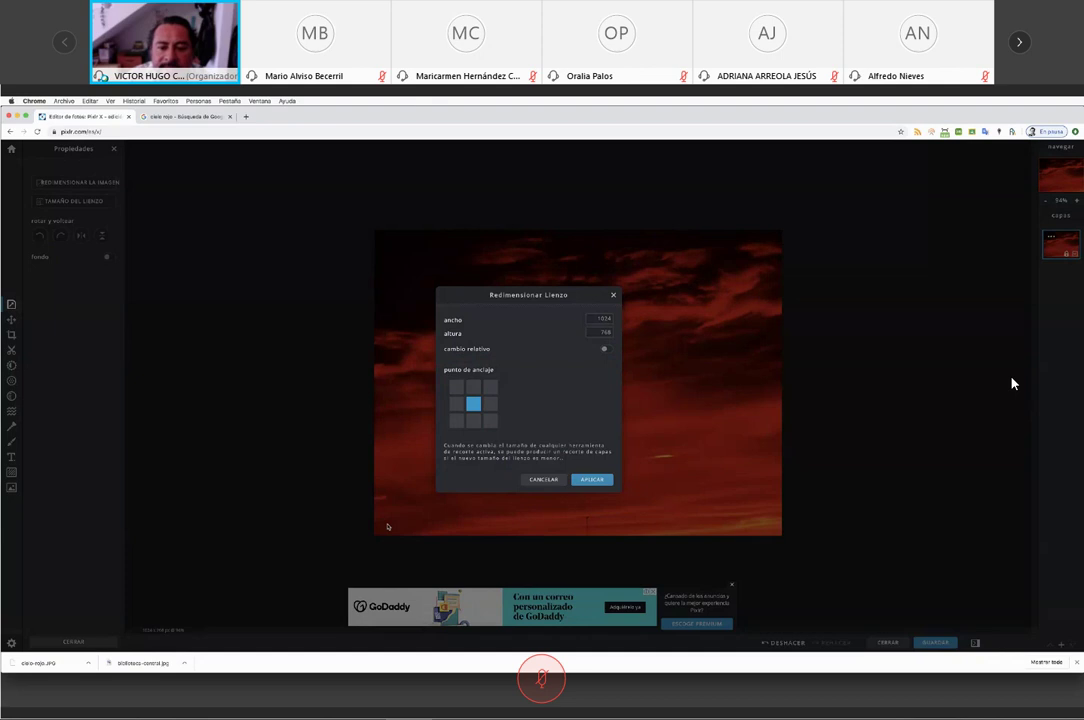
left_click_drag(483, 293, 527, 285)
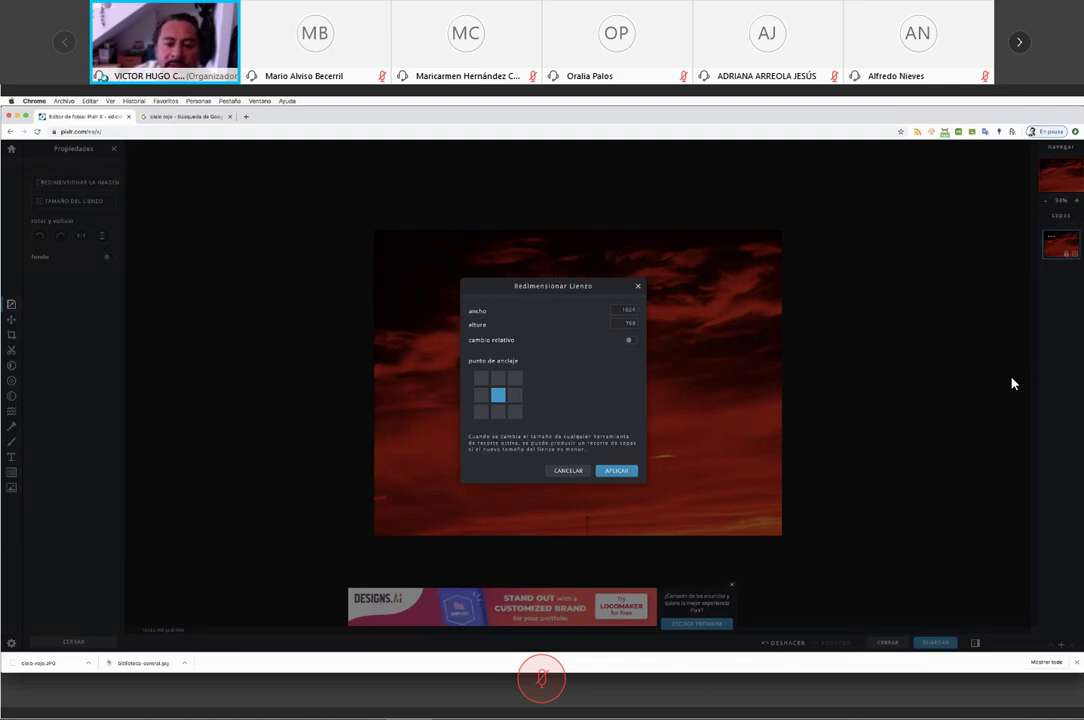
left_click(624, 309)
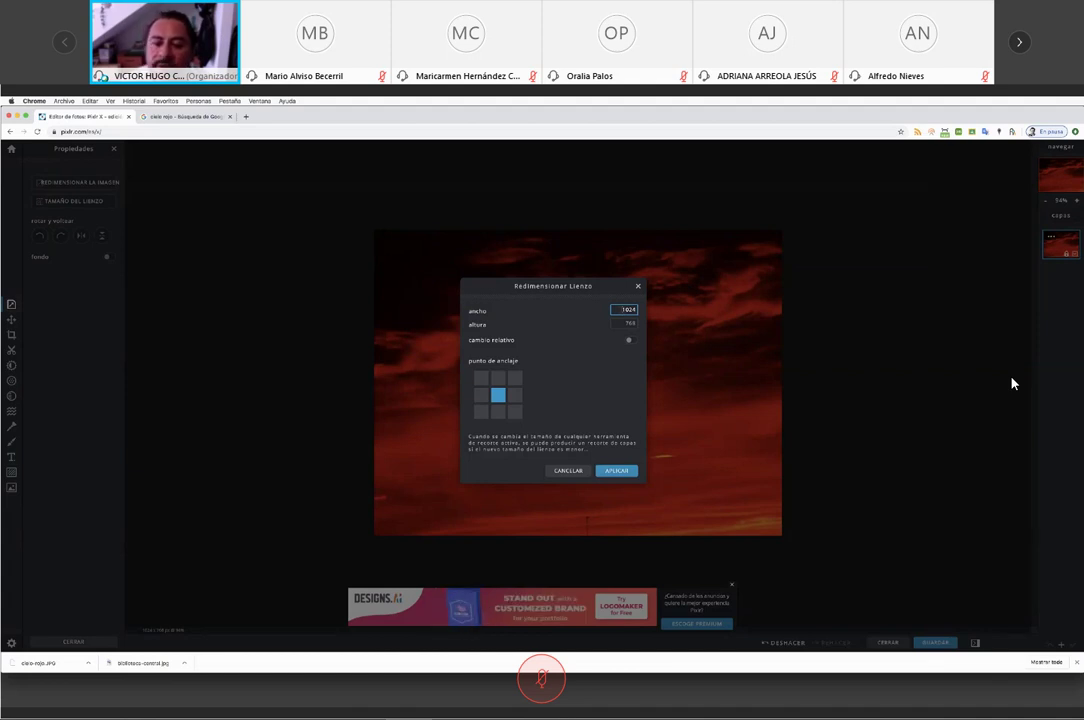
key("Tab")
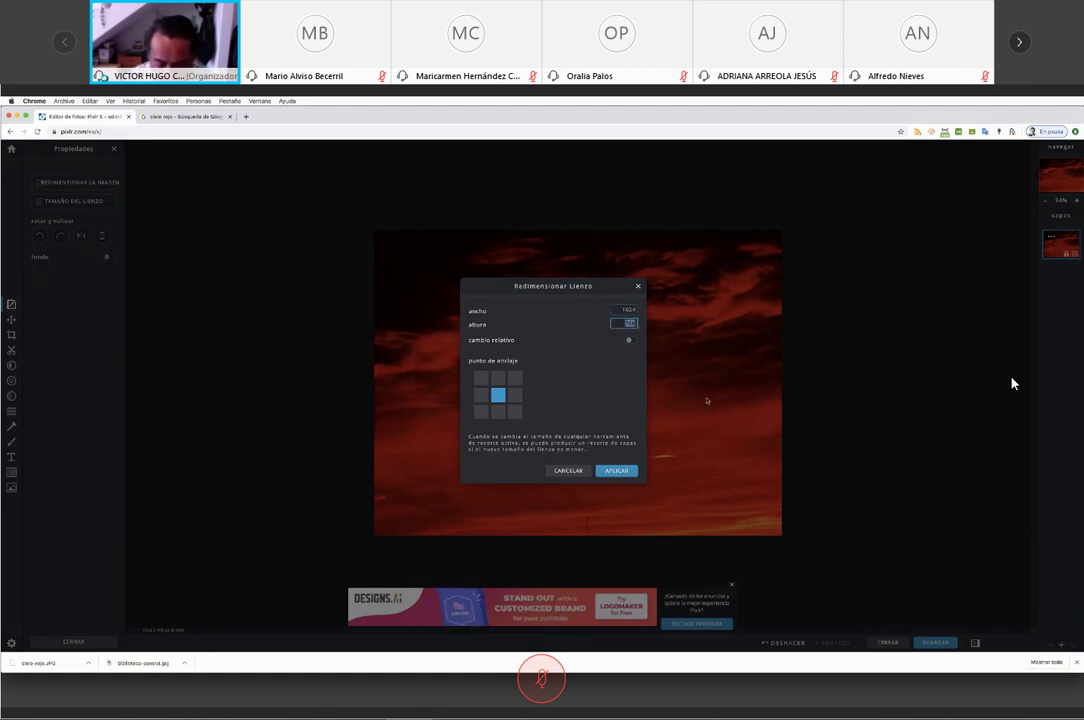
type("68")
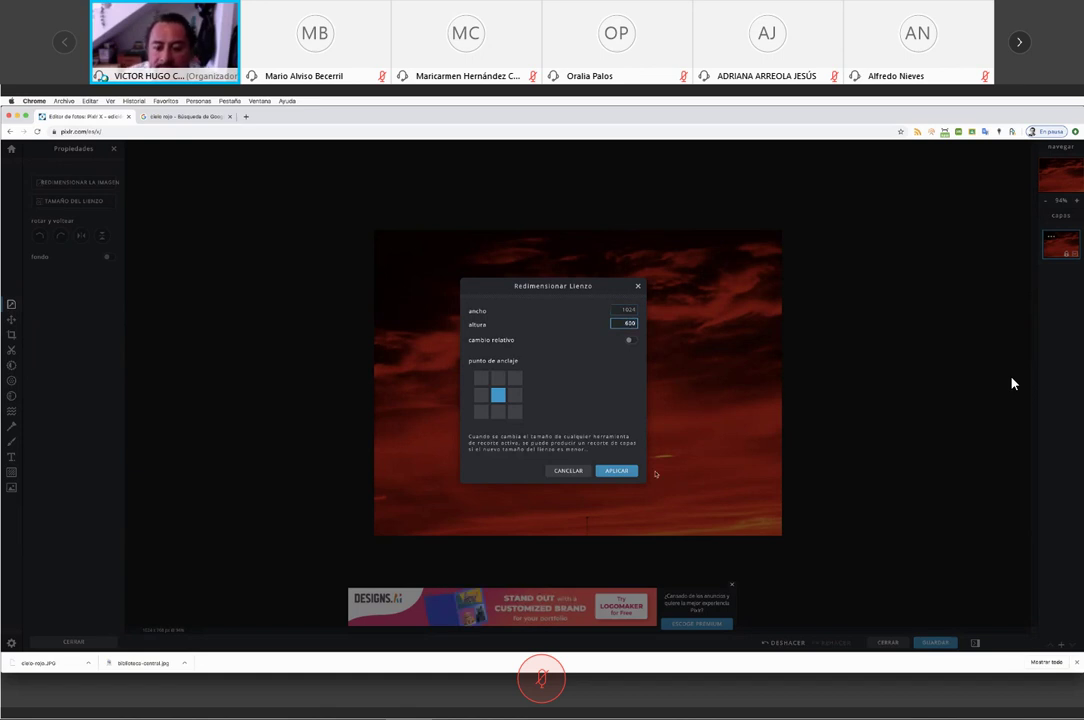
left_click(617, 470)
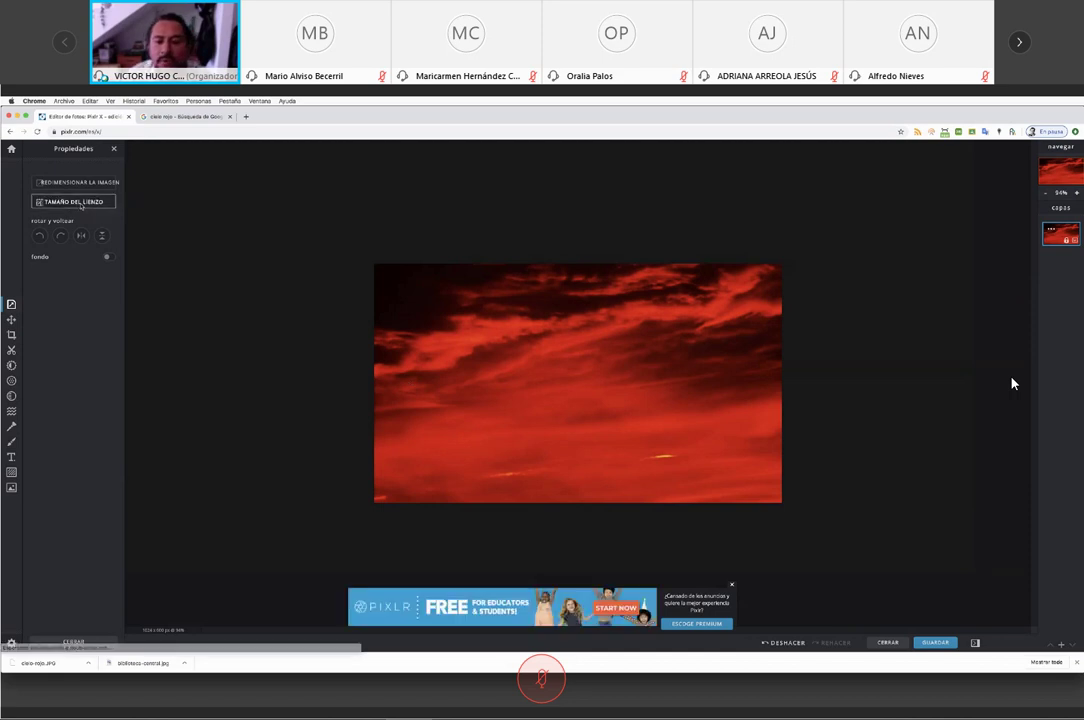
Reduce the canvas height to 300 px with the centre anchor point
left_click(79, 202)
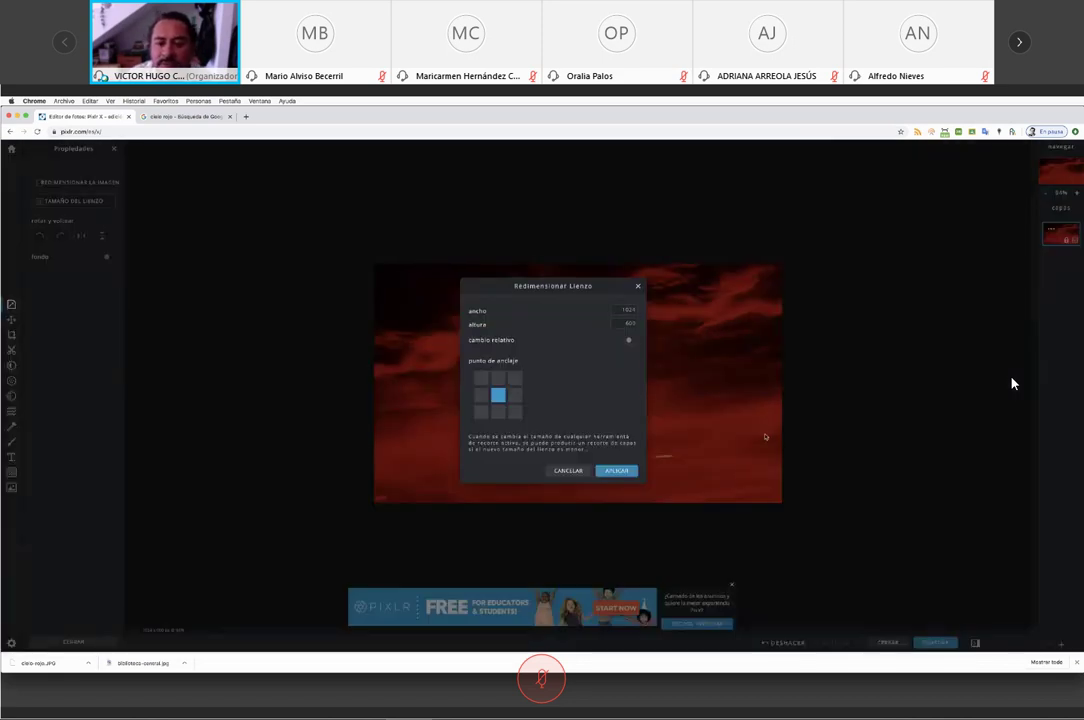
key("Tab")
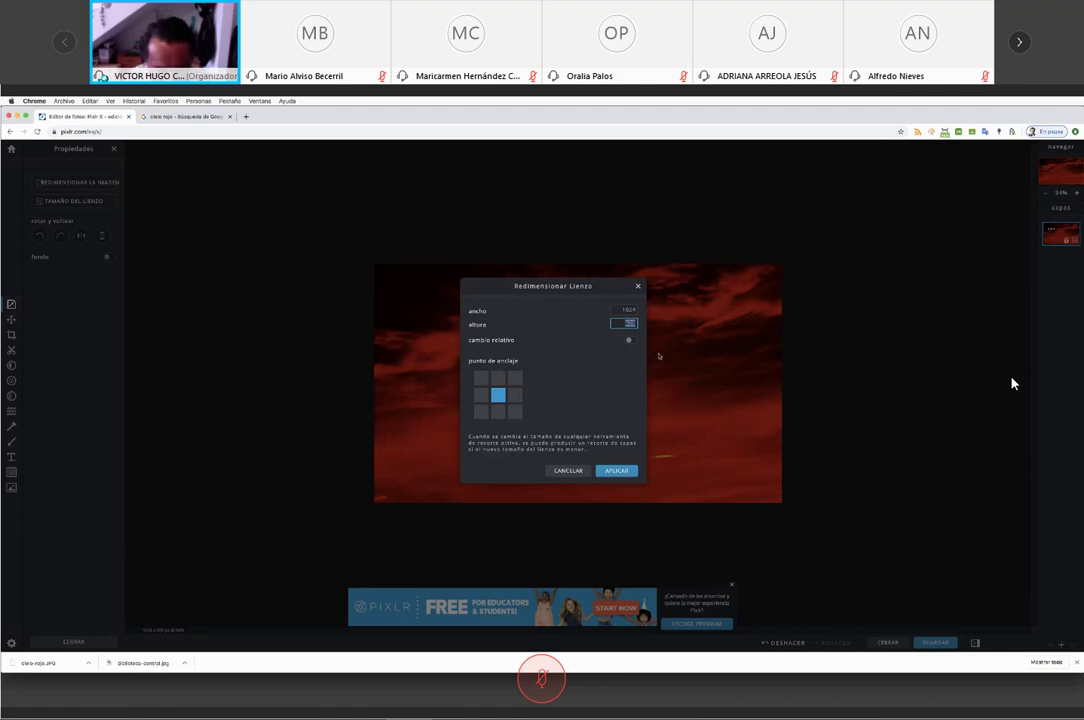
type("500")
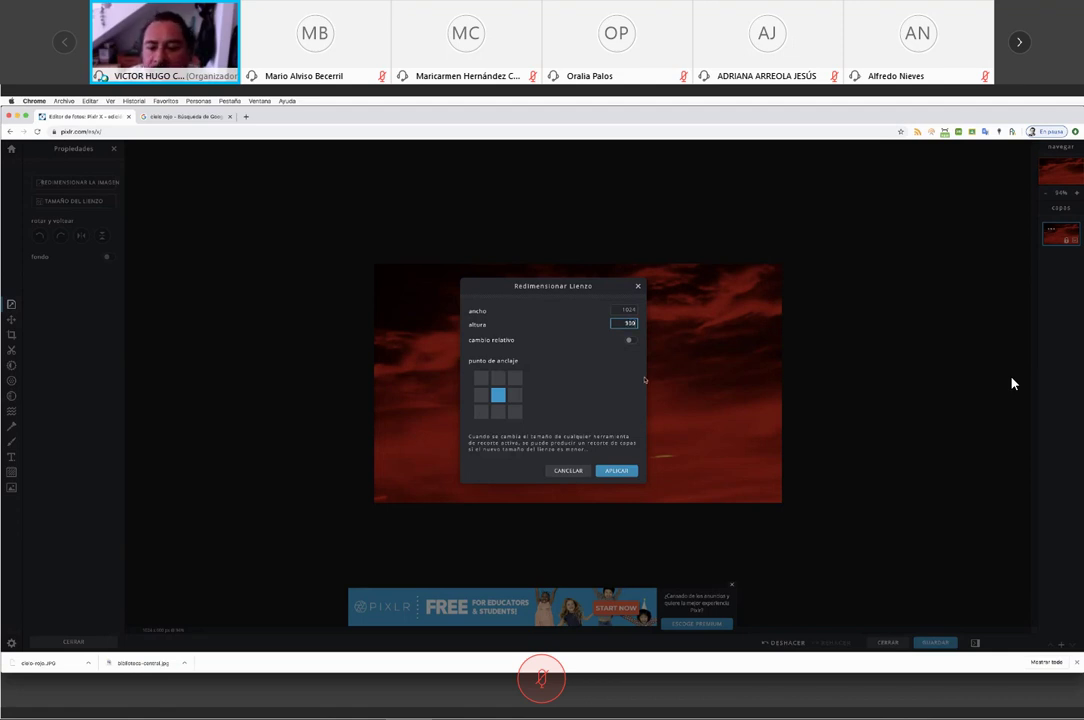
left_click(617, 471)
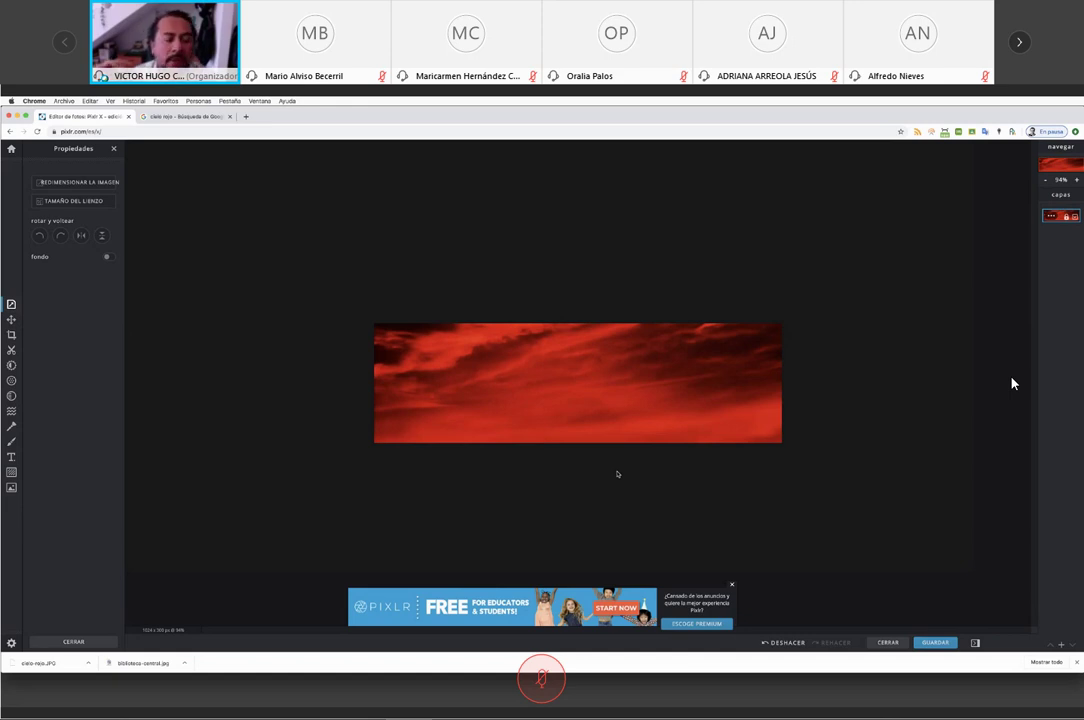
Review the size presets for a new image, from small web to ultra HD, Instagram and Facebook cover, and return to the history
left_click(11, 148)
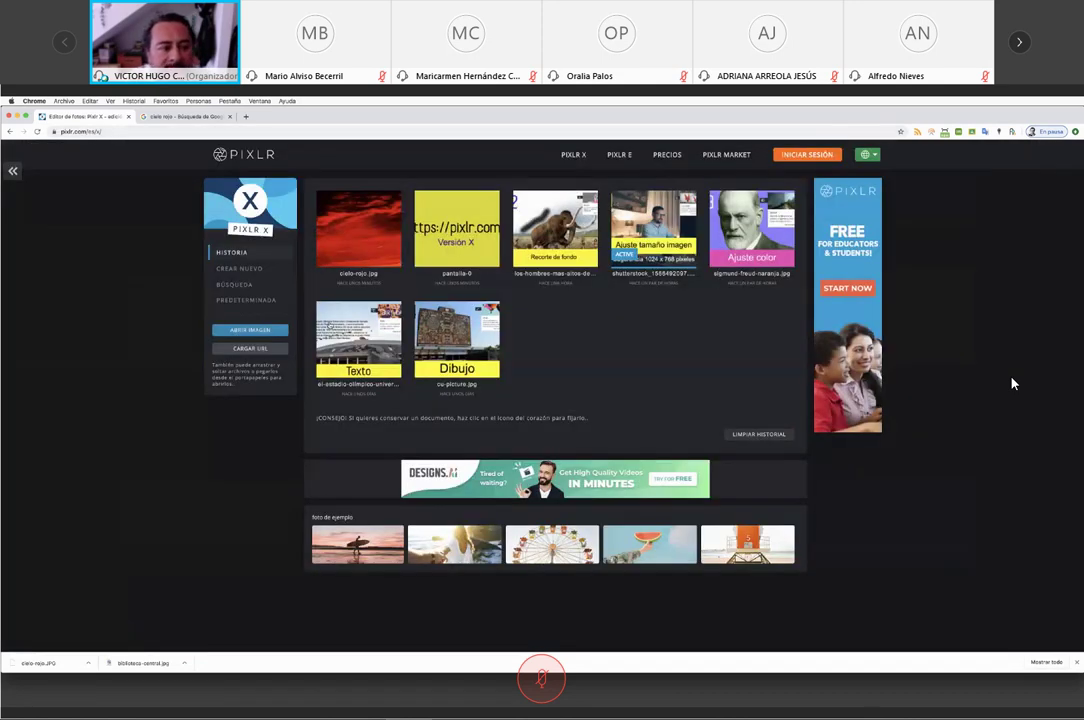
left_click(251, 271)
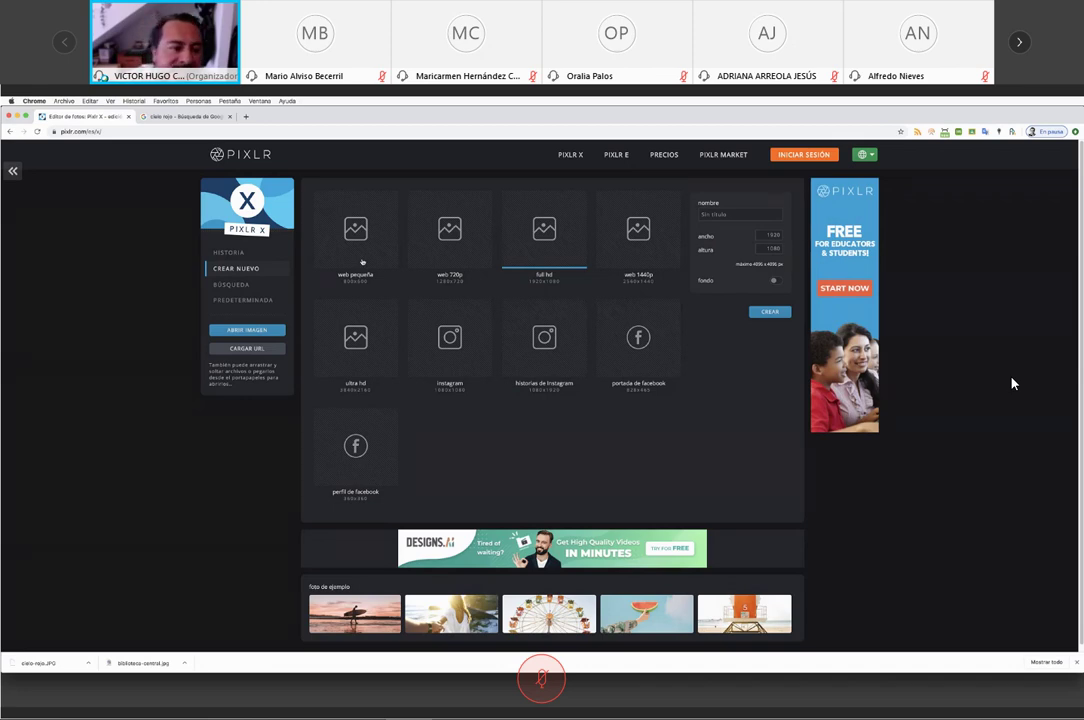
left_click(362, 262)
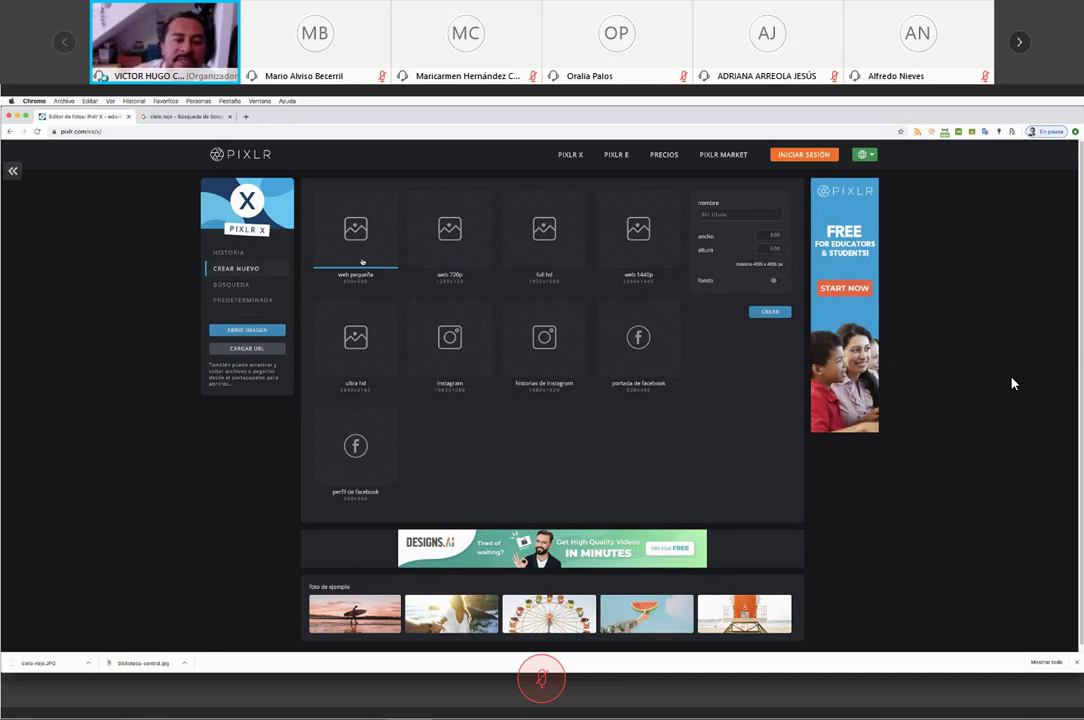
left_click(456, 263)
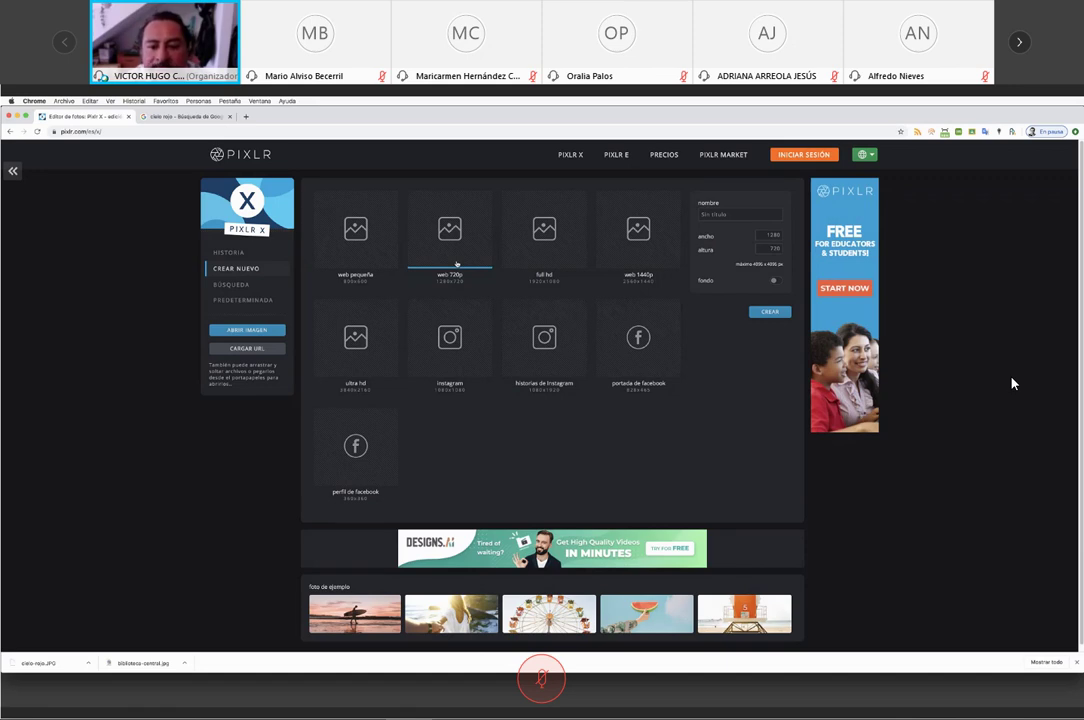
left_click(549, 260)
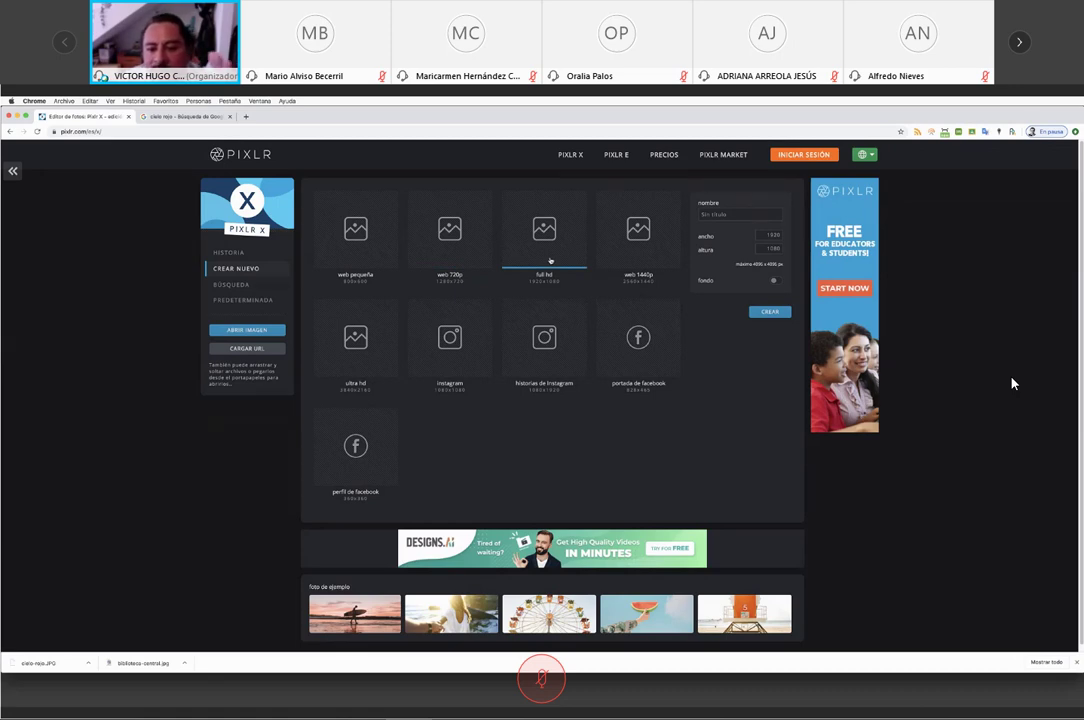
left_click(628, 260)
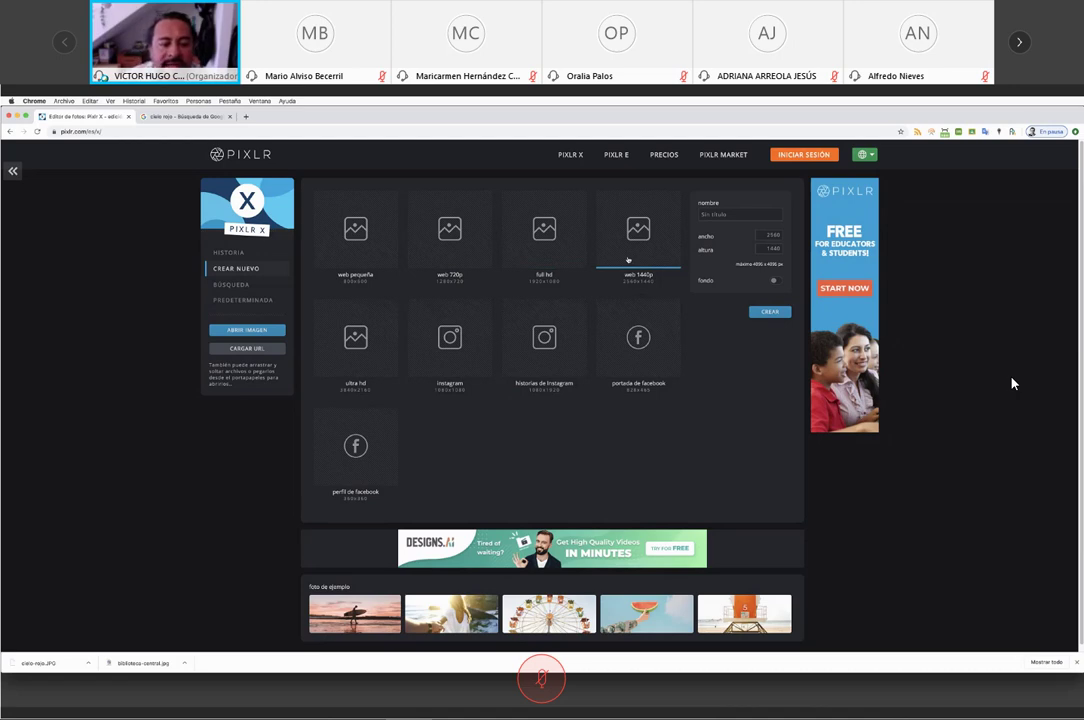
left_click(374, 366)
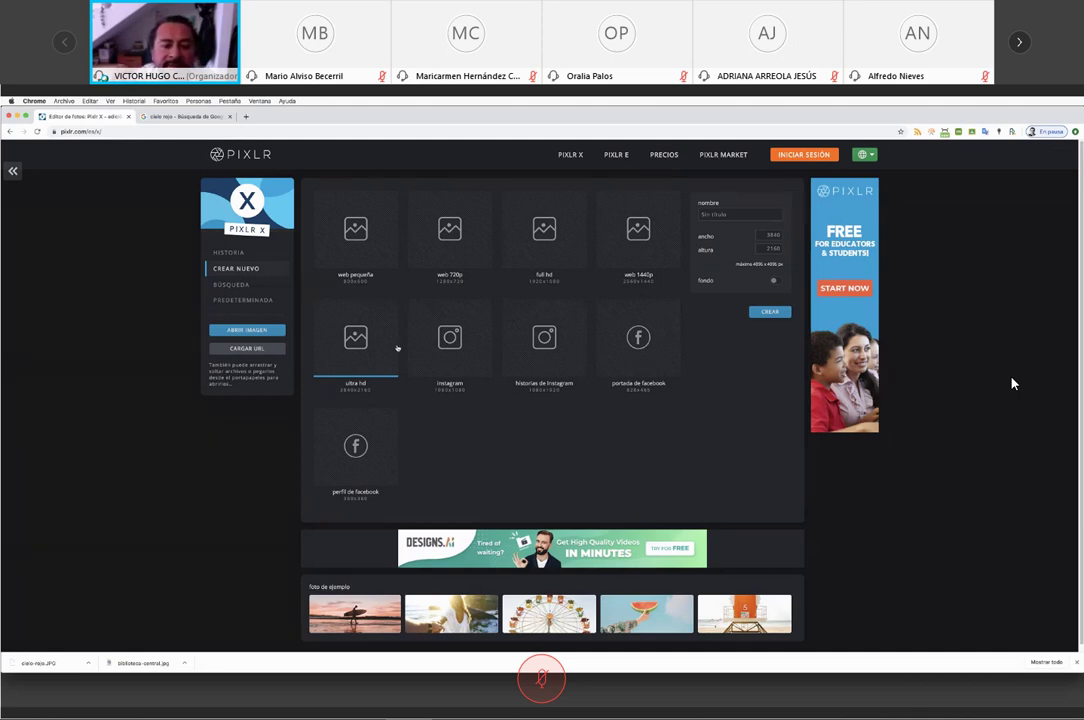
left_click(468, 367)
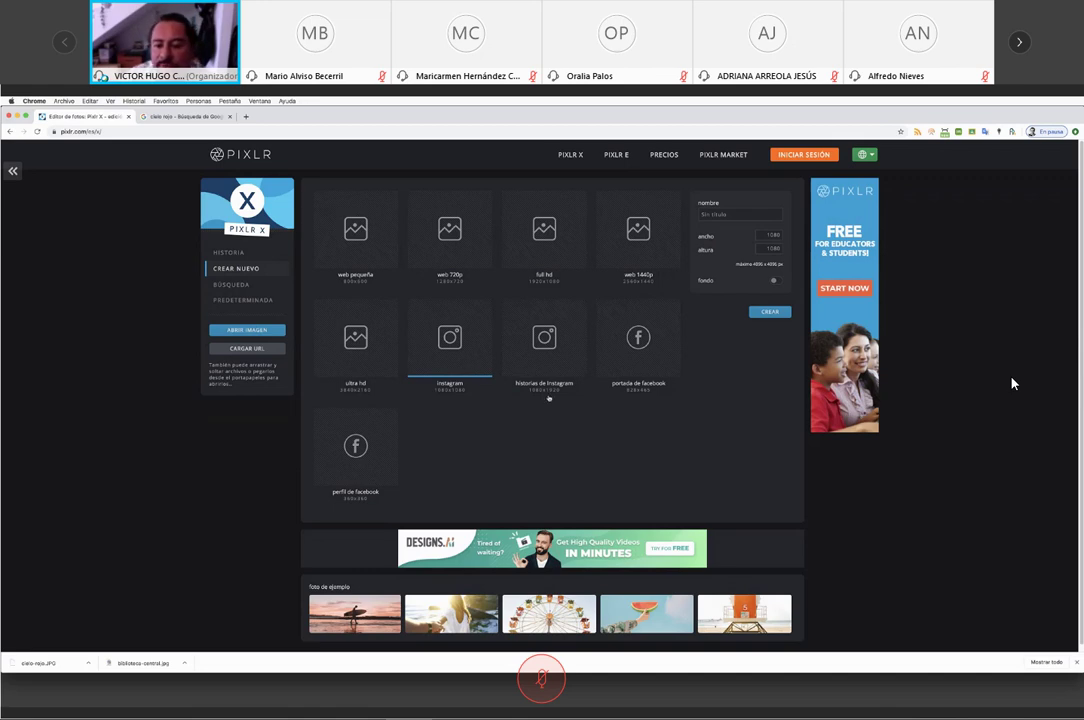
left_click(640, 365)
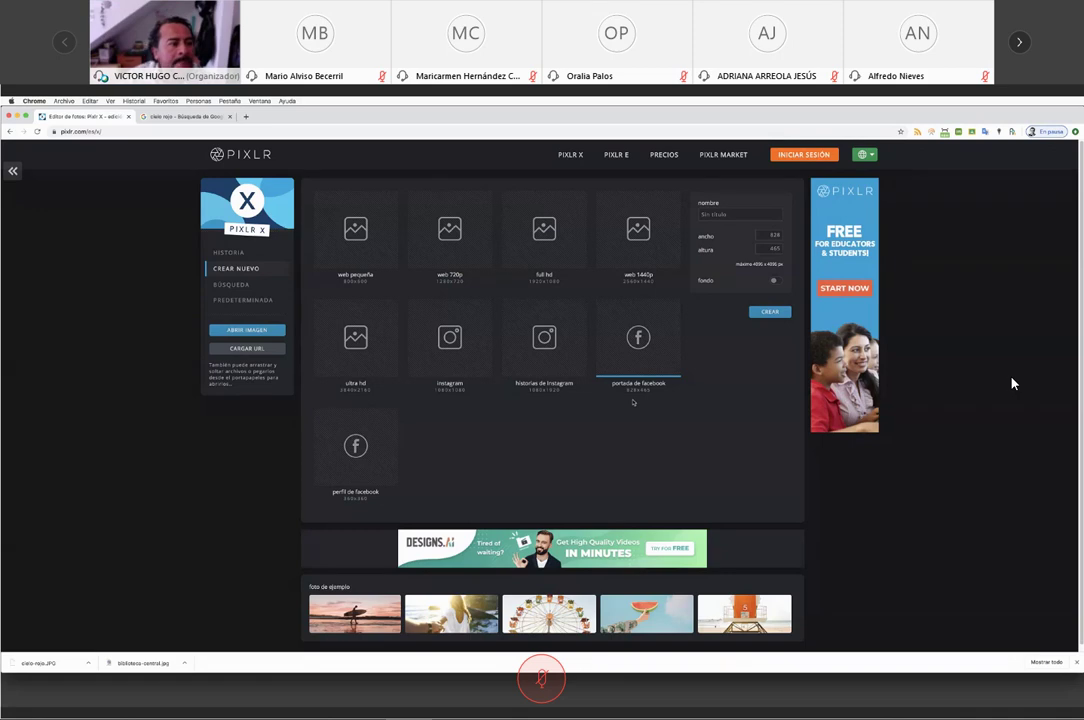
left_click(13, 172)
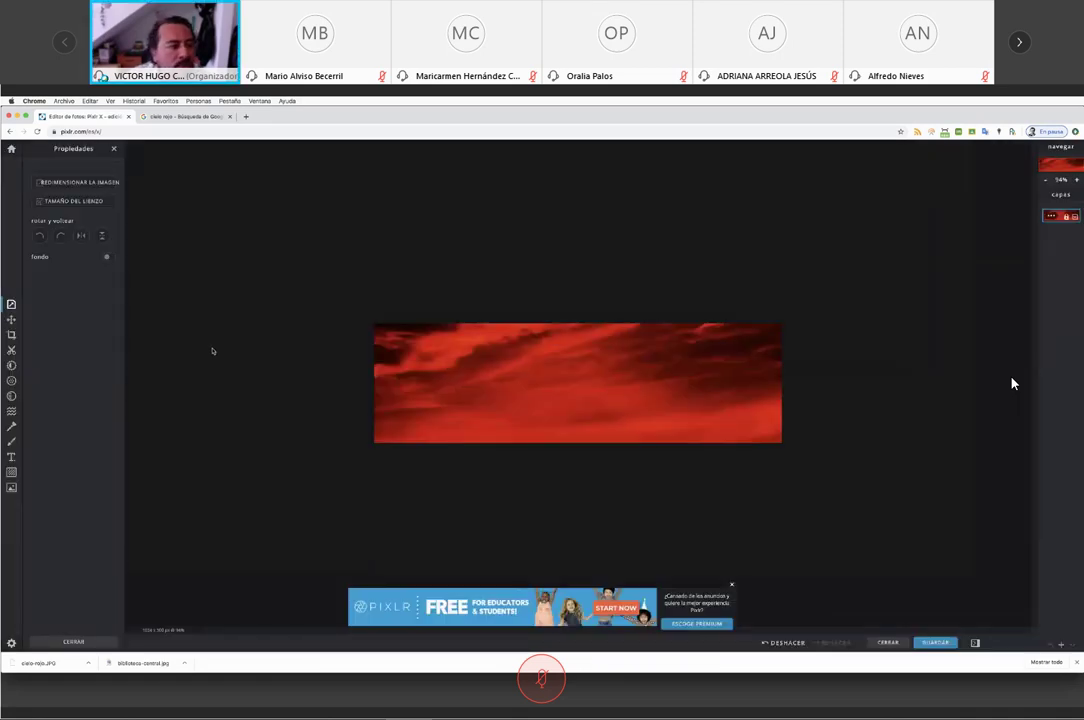
left_click(11, 148)
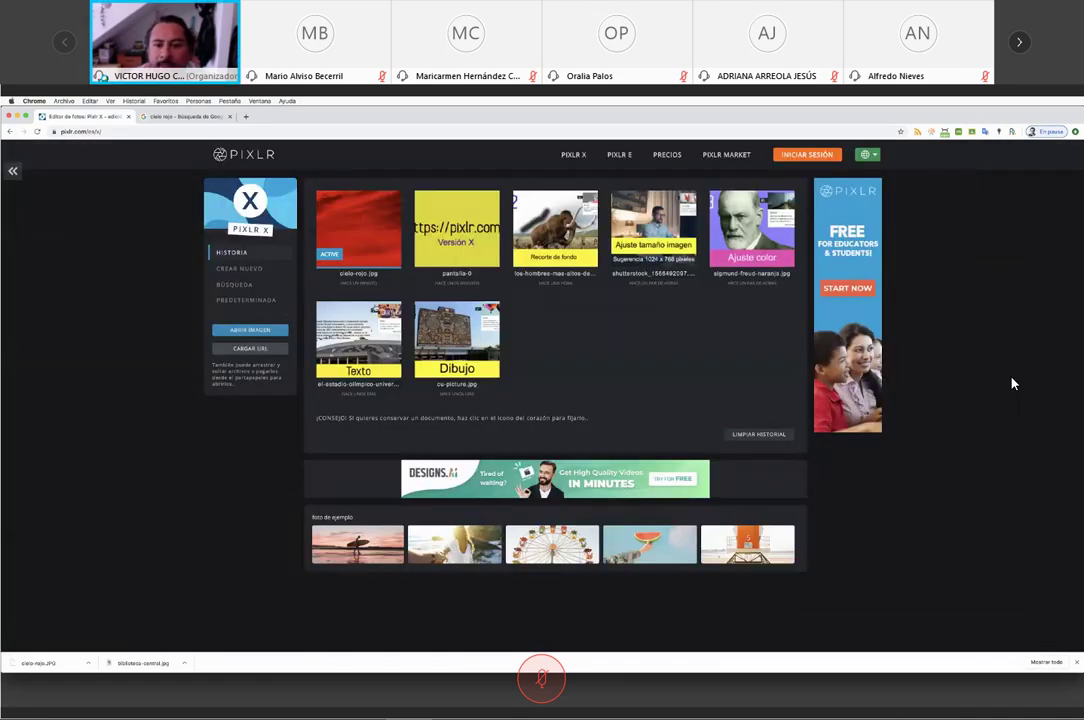
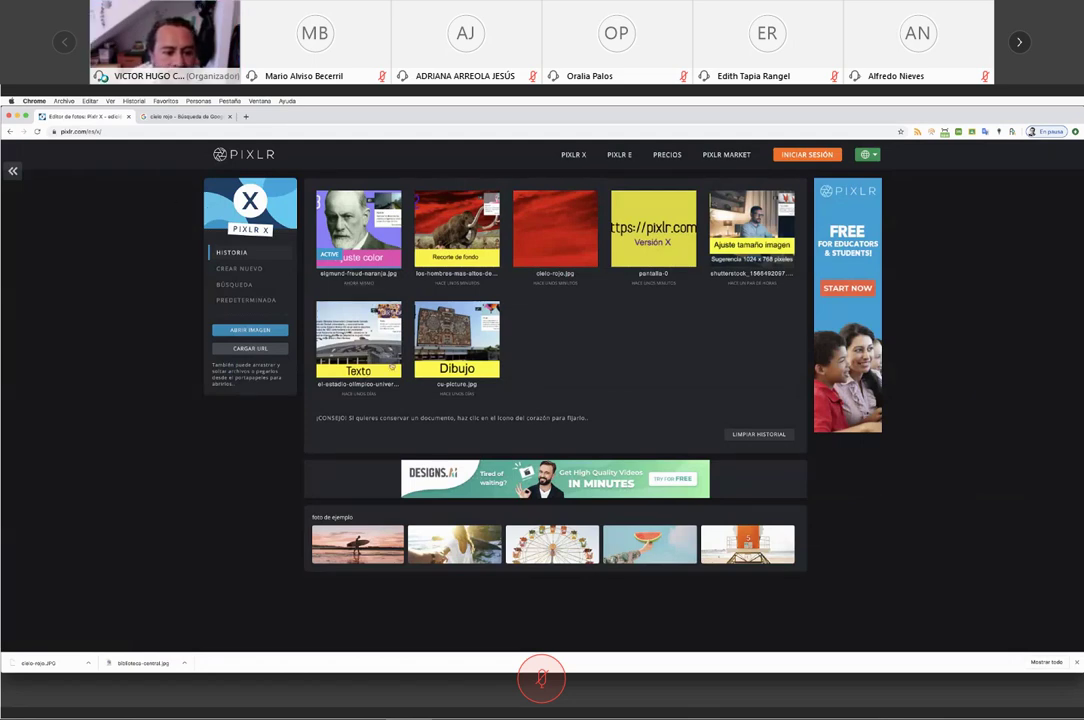
Open the Dibujo picture cu-picture.jpg from the history and activate the drawing tool
mouse_move(457, 340)
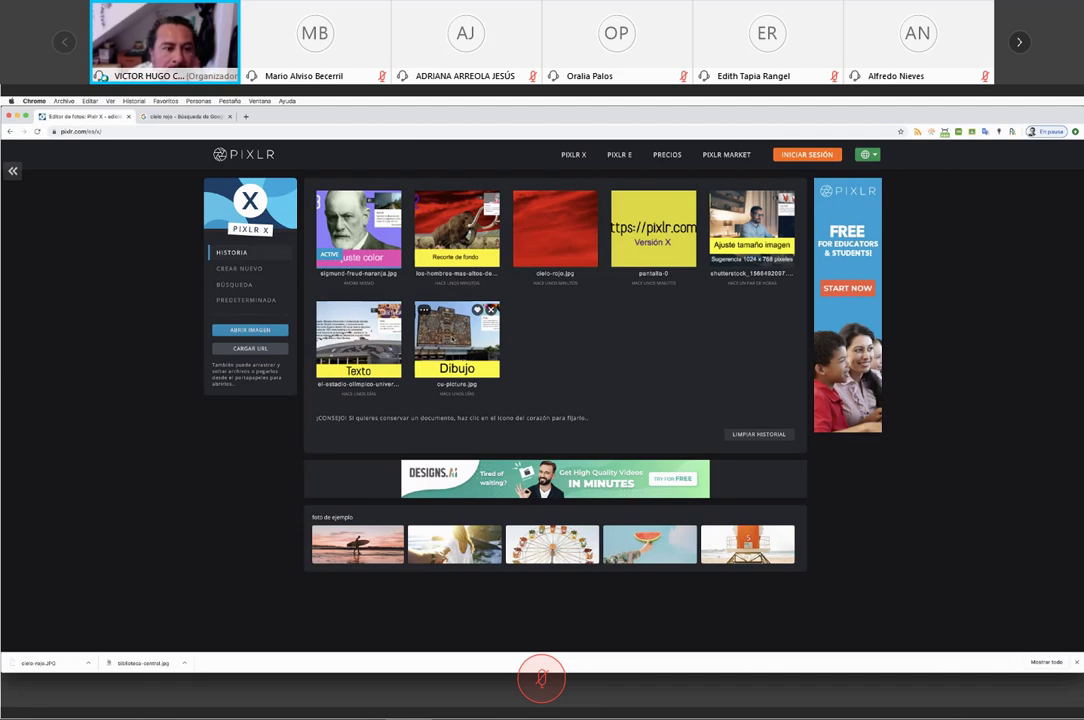
left_click(452, 338)
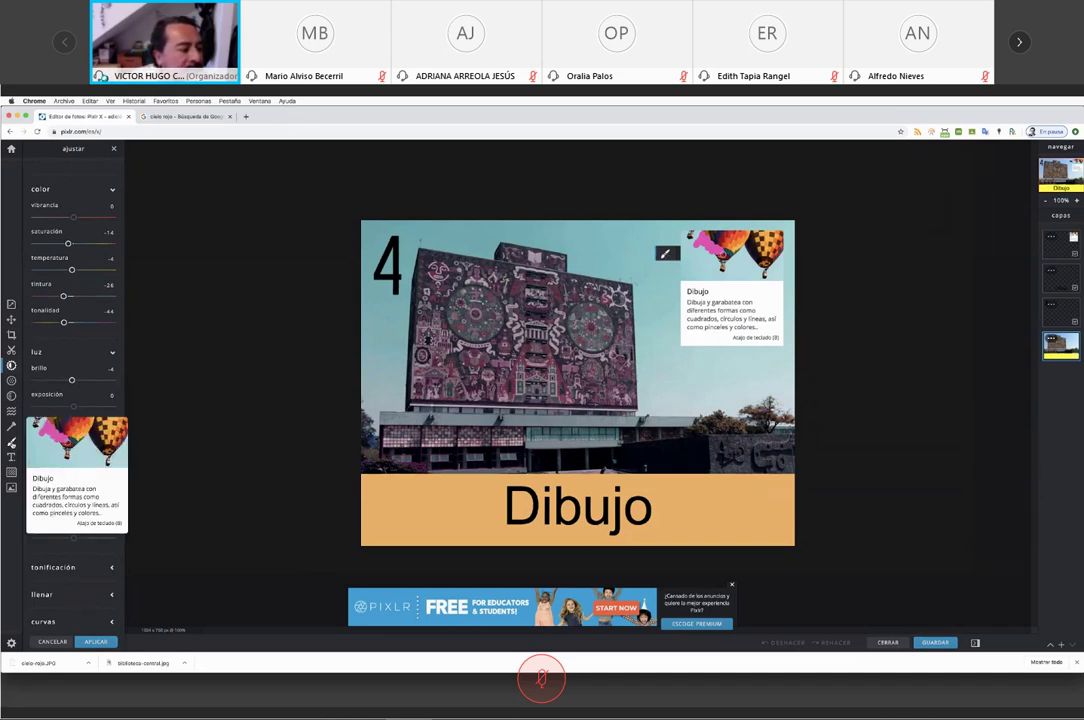
left_click(12, 441)
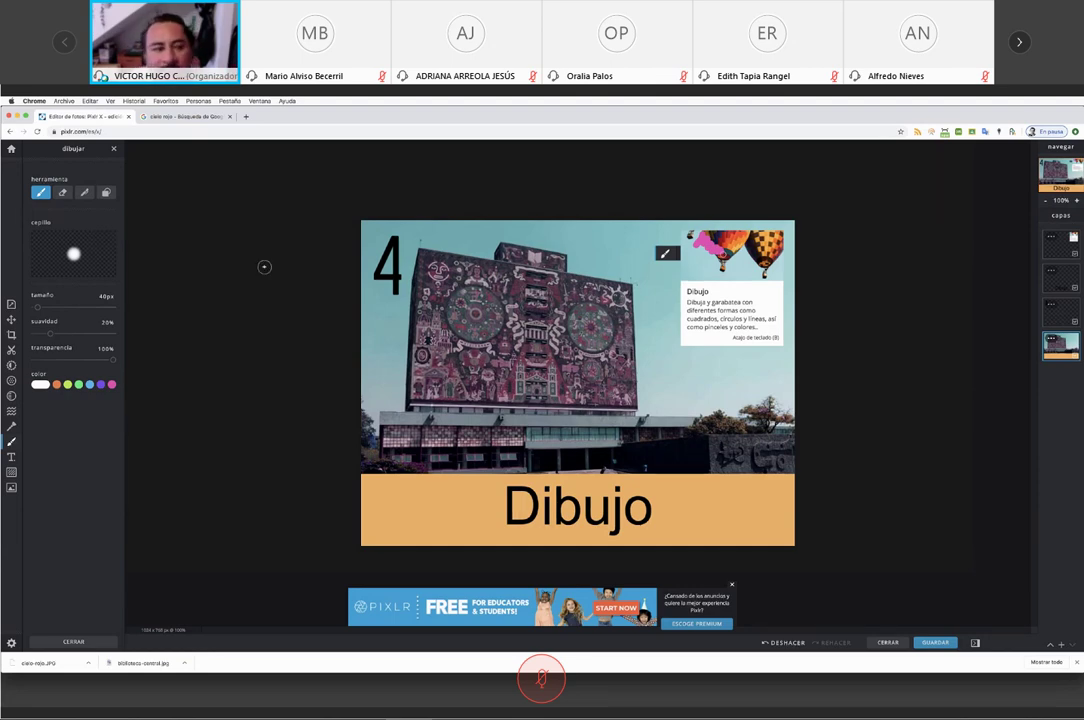
Draw a filled magenta rectangle on a new empty layer, spanning the picture's full width across the lower part of the building
left_click(106, 192)
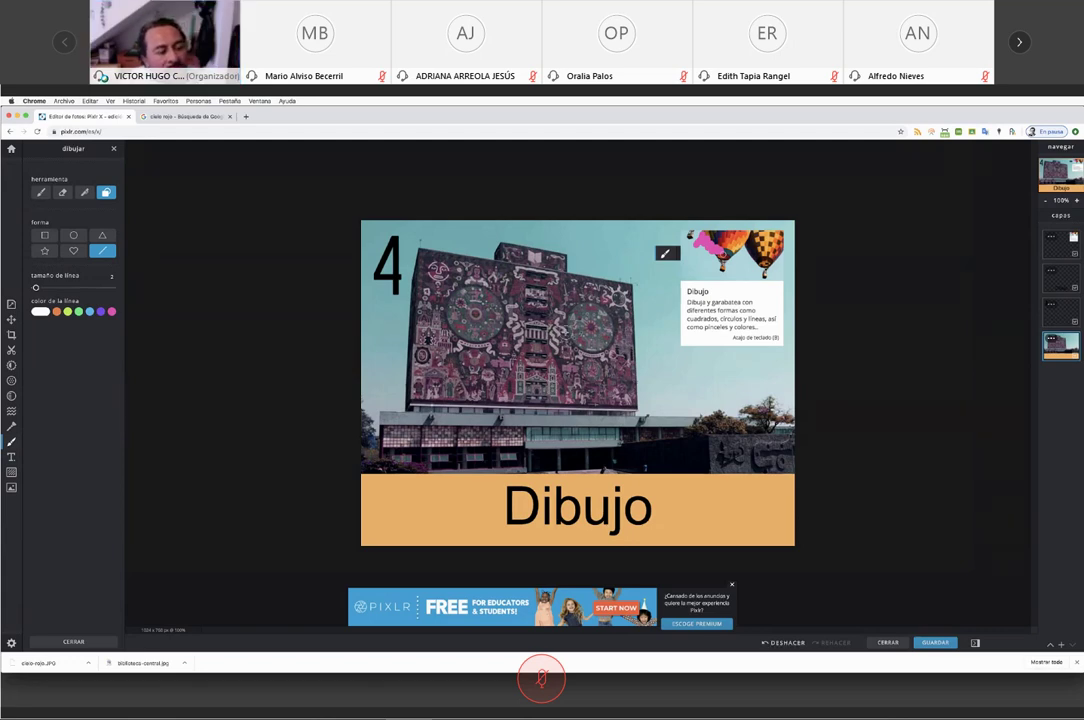
left_click(44, 235)
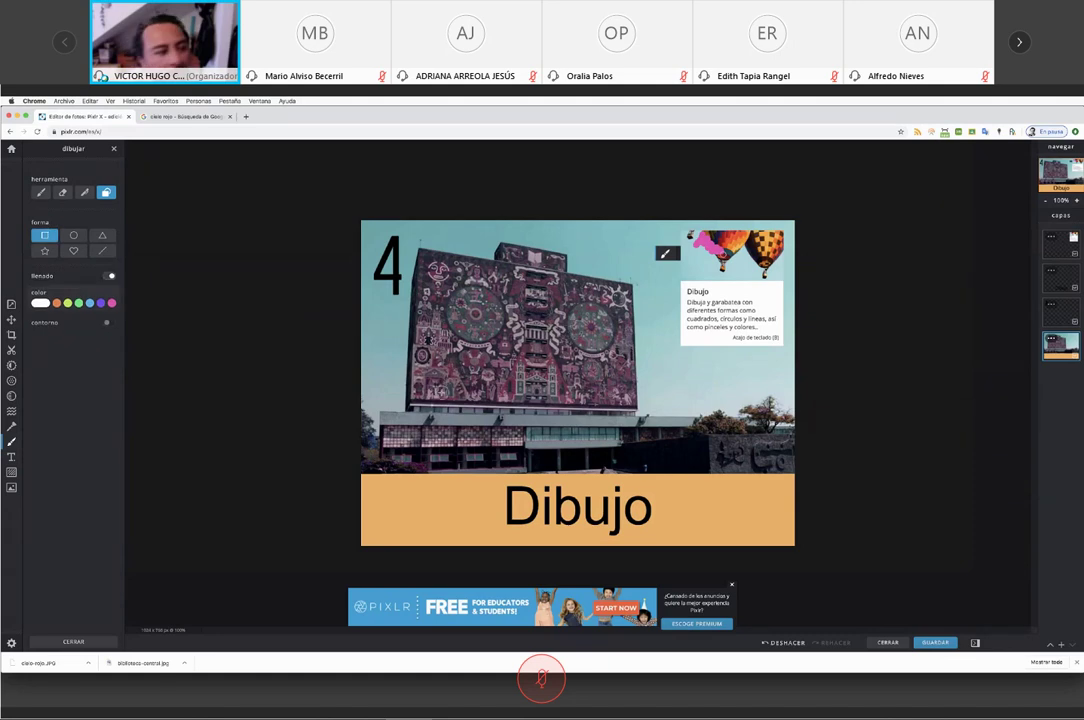
left_click(111, 302)
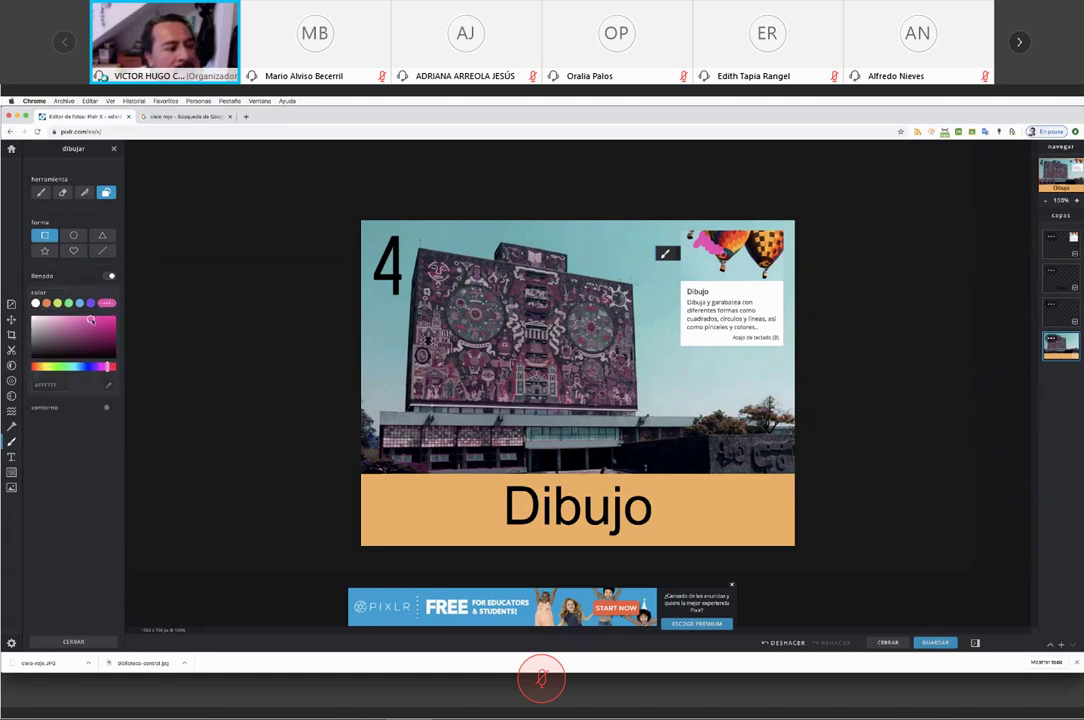
left_click(101, 322)
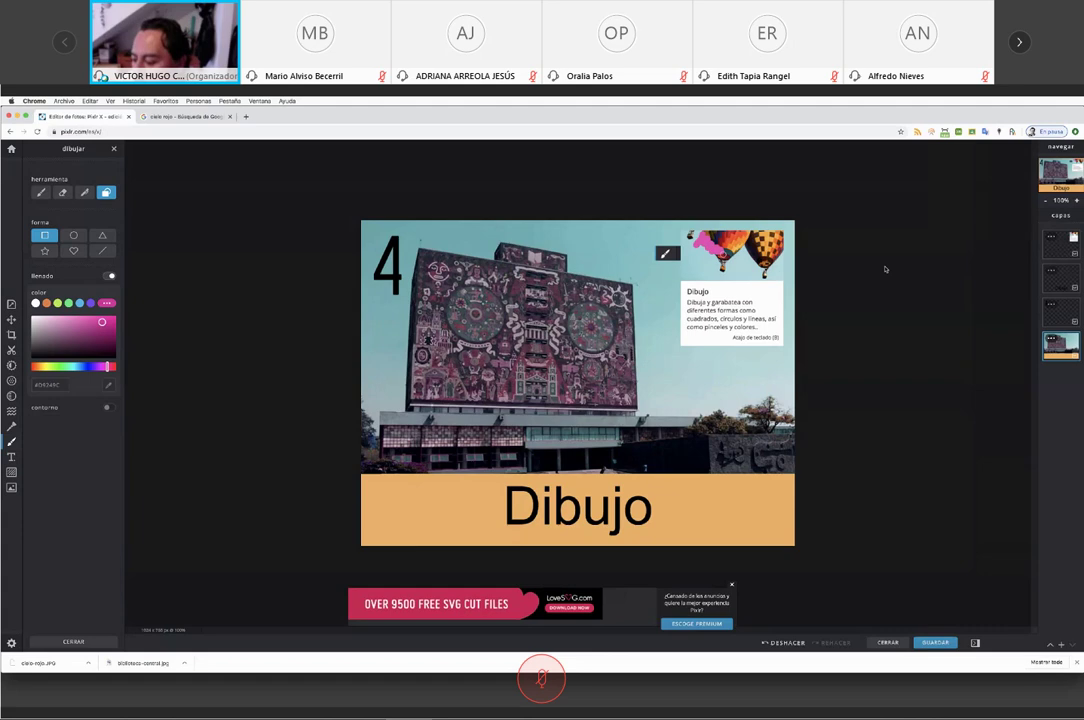
left_click(1061, 645)
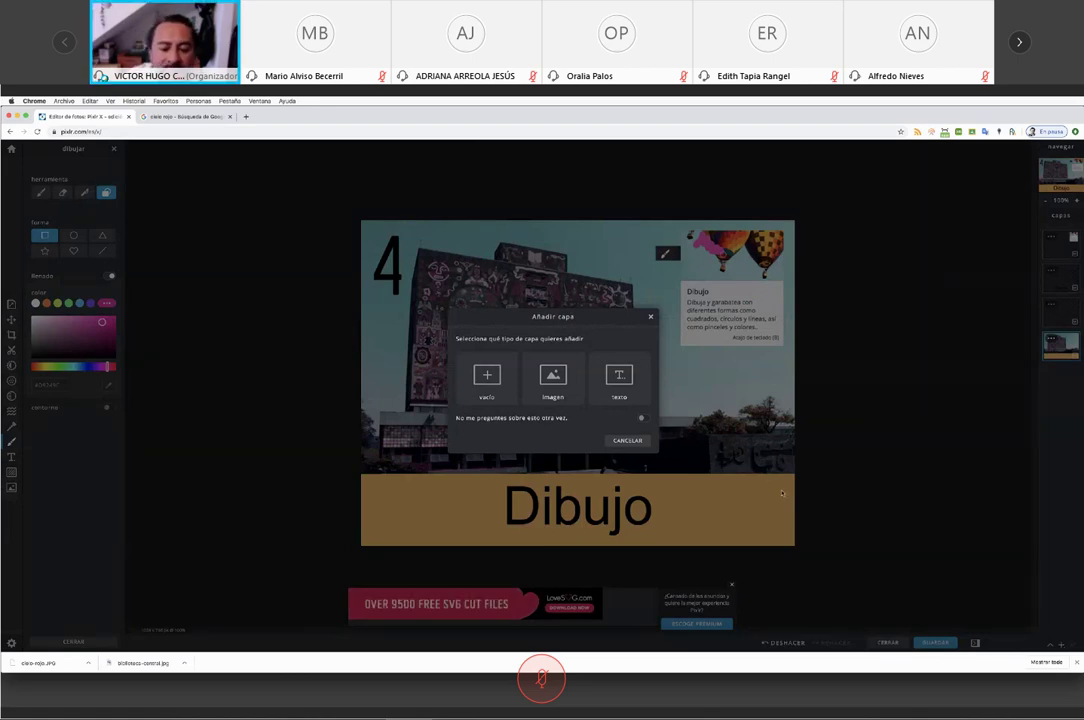
left_click(487, 377)
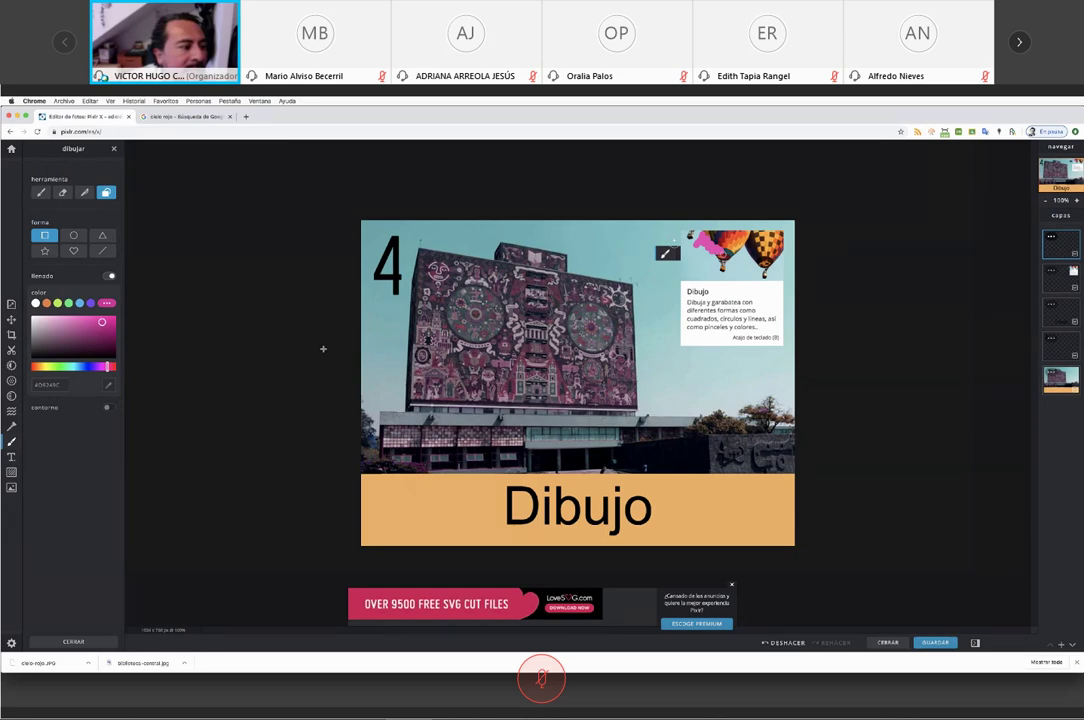
left_click_drag(322, 395, 799, 361)
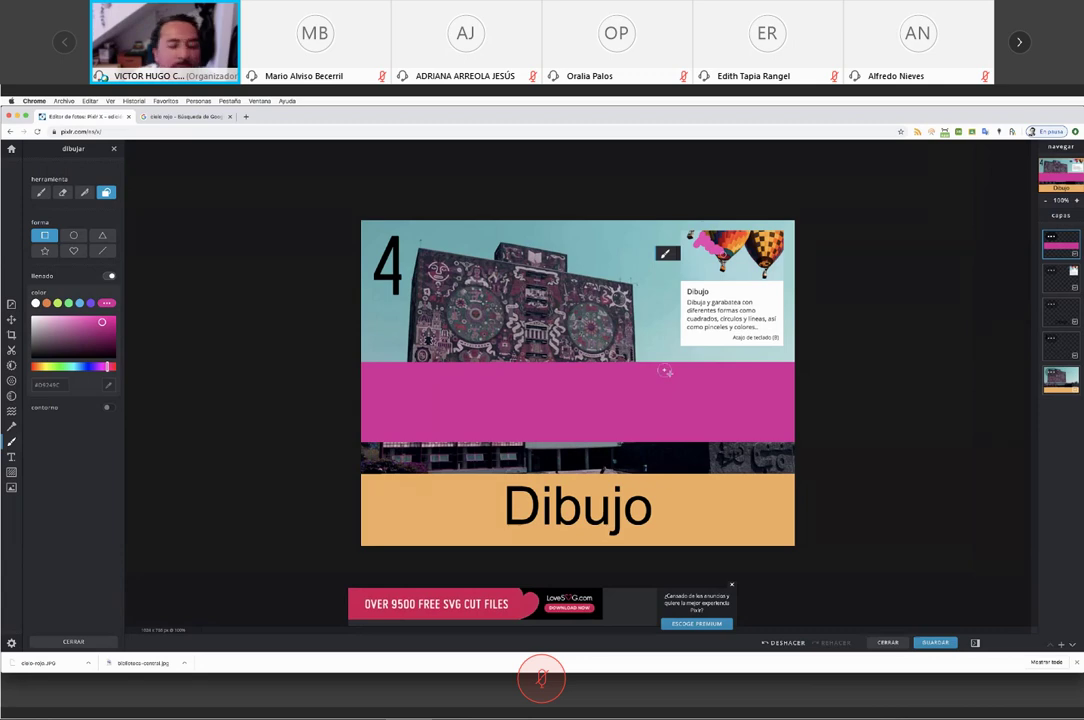
Scale the magenta rectangle to about 1038 px wide and move it over the orange strip, flush with the picture's left edge
key("v")
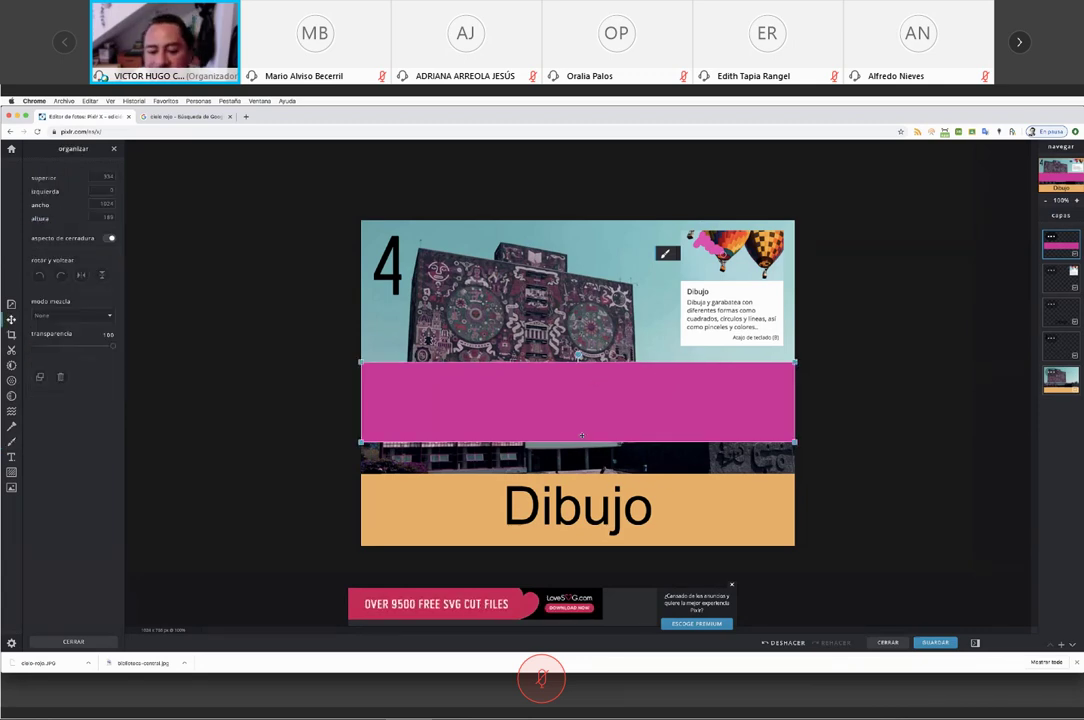
left_click_drag(361, 442, 641, 388)
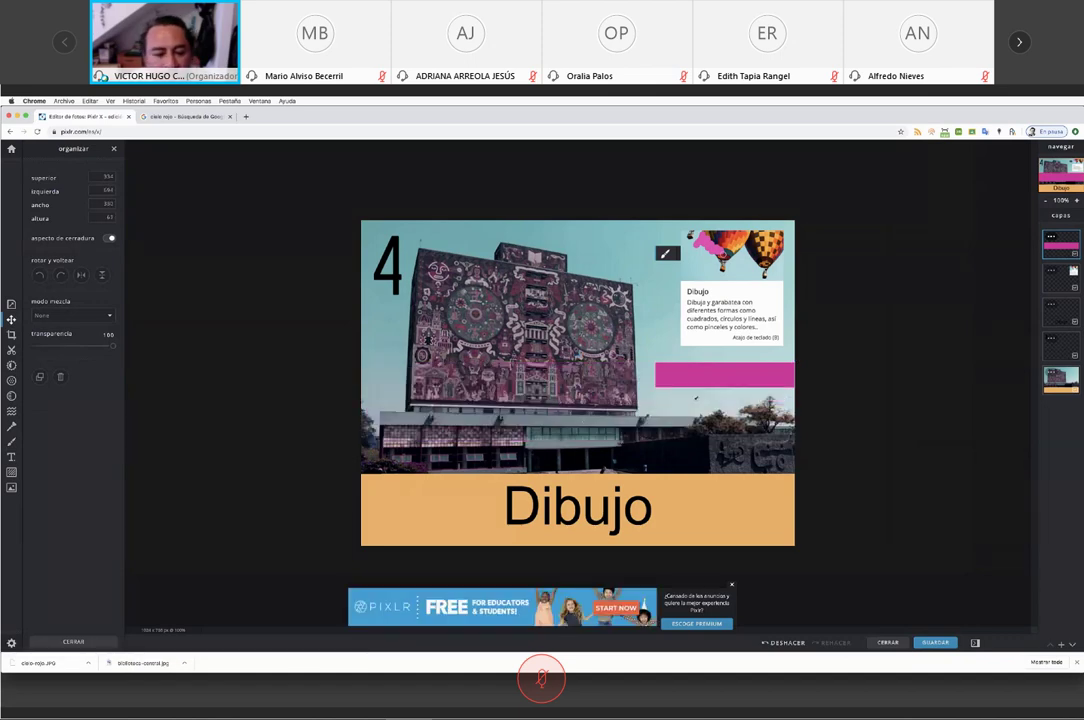
left_click_drag(697, 398, 355, 443)
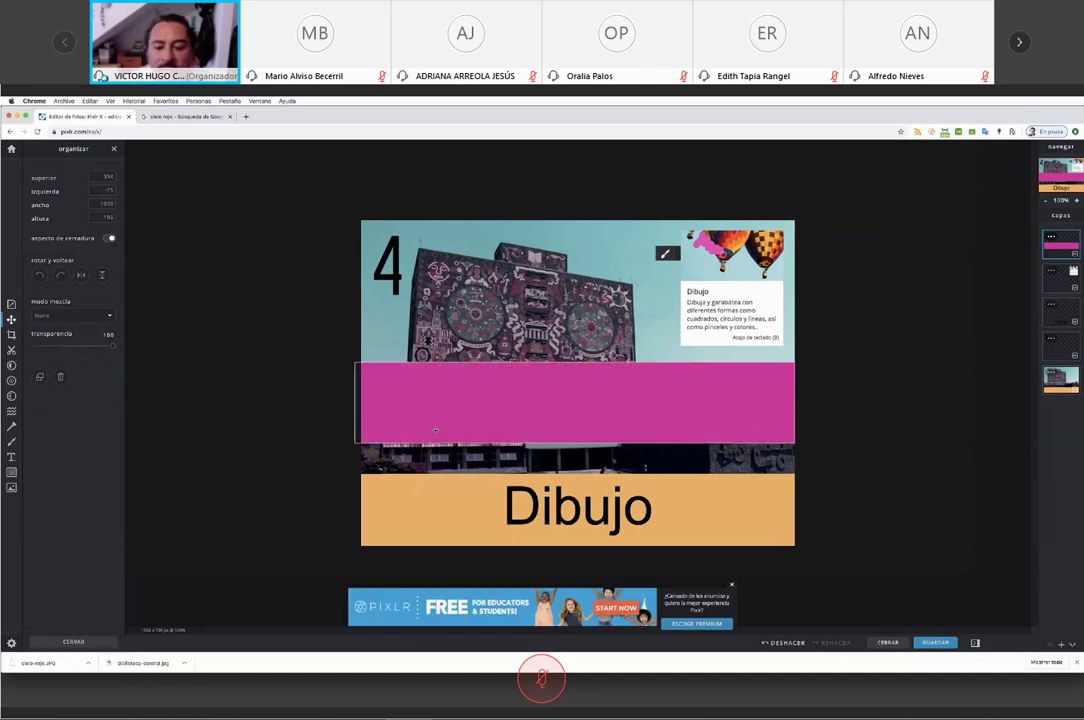
left_click_drag(797, 447, 795, 363)
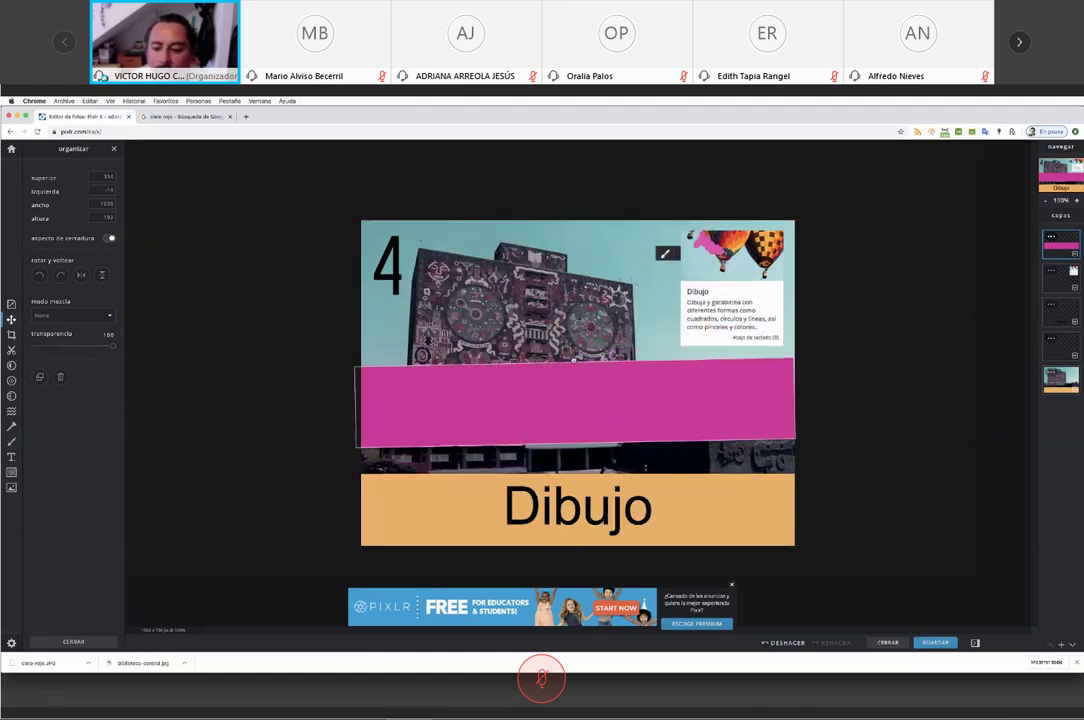
left_click_drag(575, 382, 573, 371)
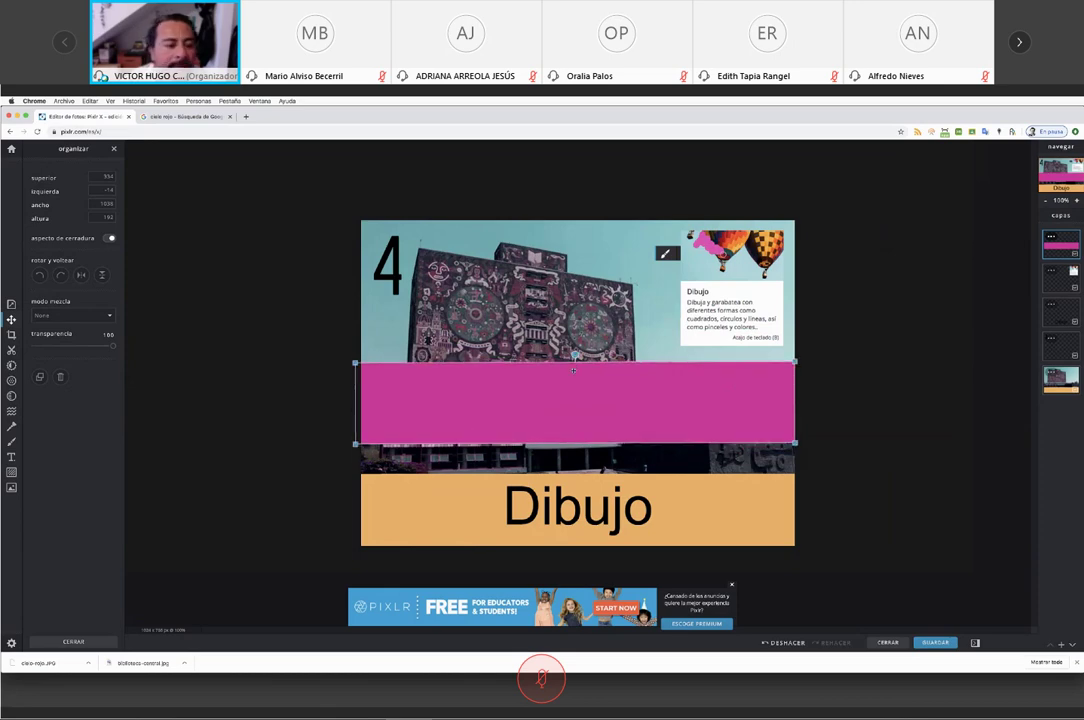
left_click_drag(571, 433, 600, 518)
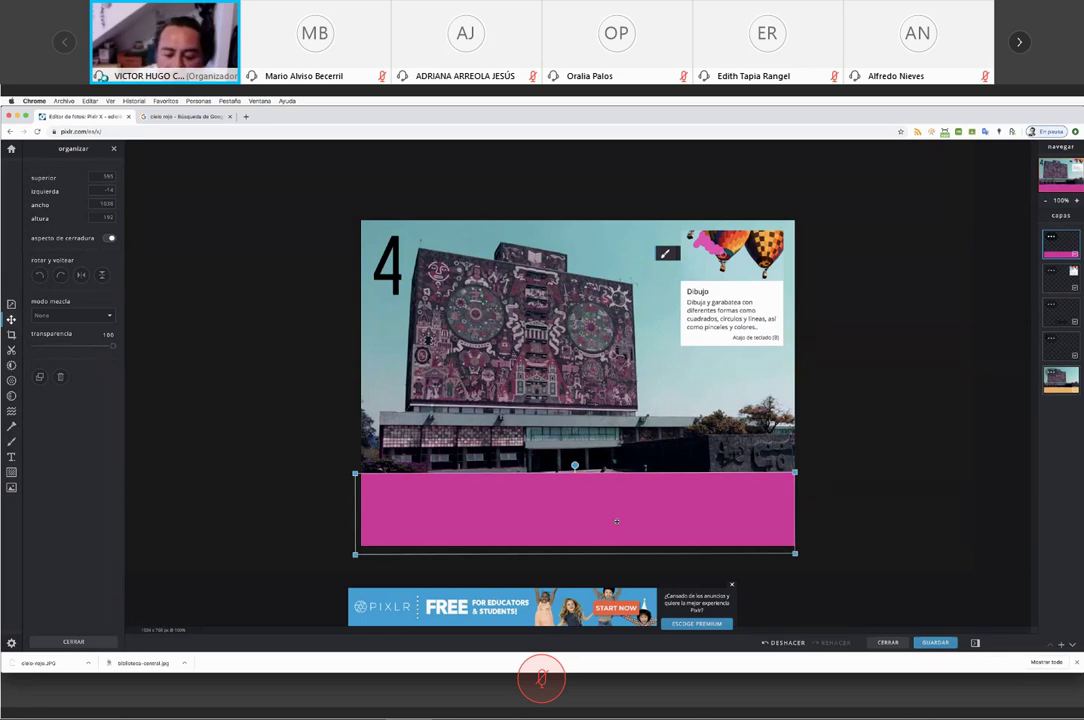
left_click_drag(616, 521, 588, 517)
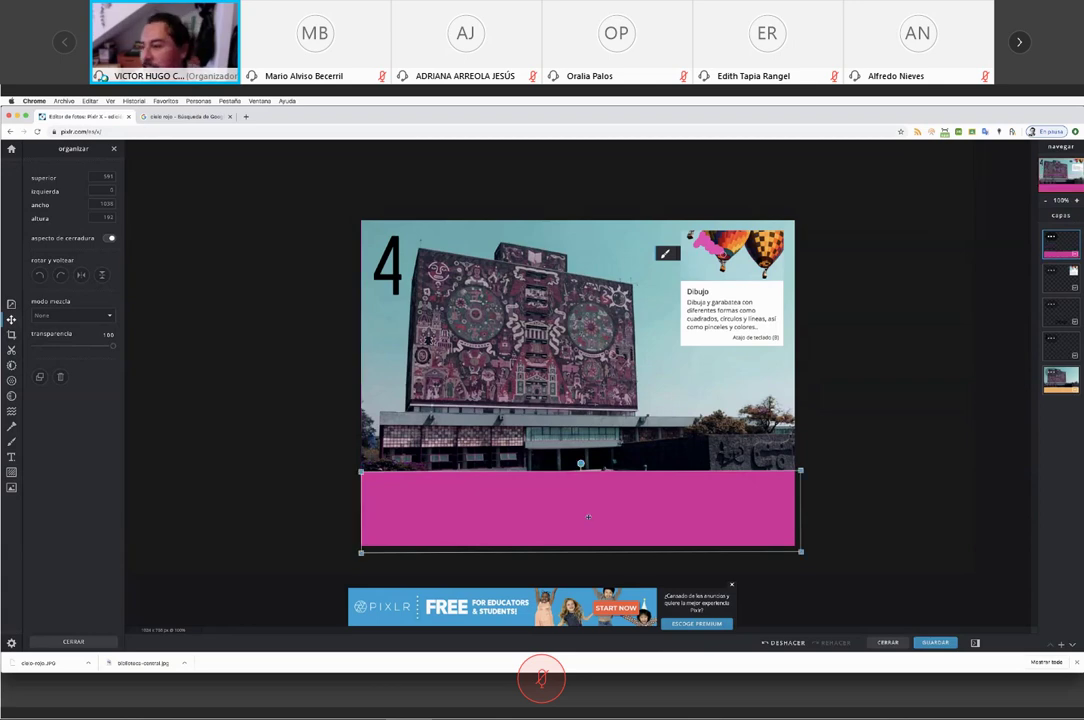
Place the magenta rectangle's layer beneath the Dibujo text layer and shift the text slightly upward
left_click_drag(1060, 245, 1058, 322)
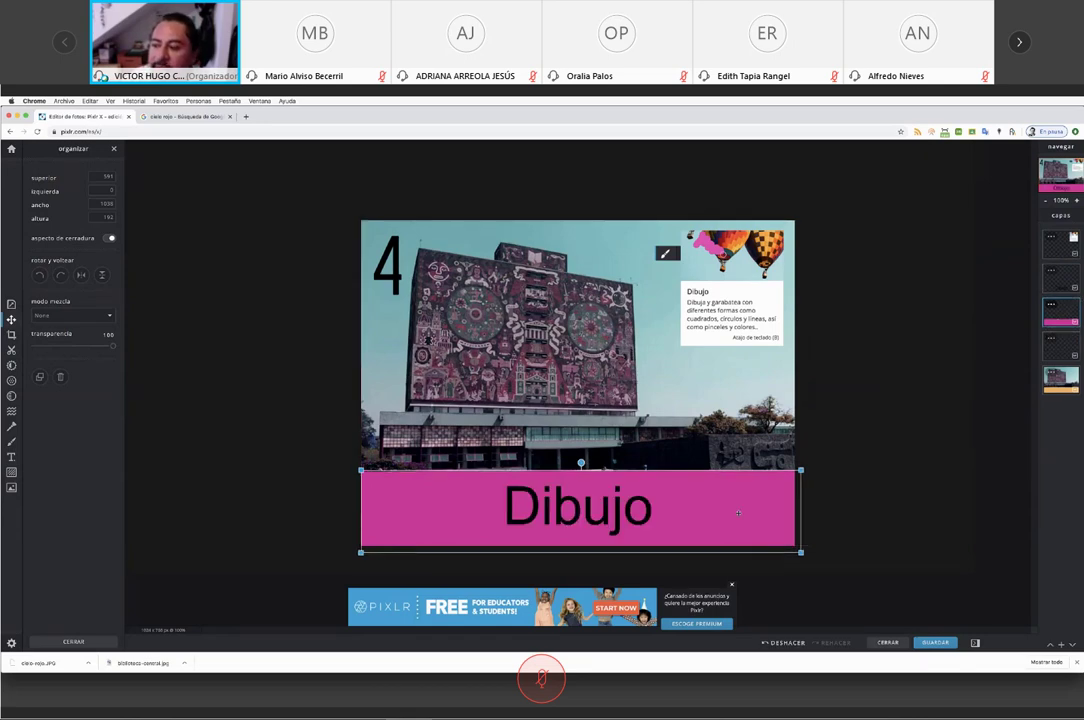
left_click(681, 509)
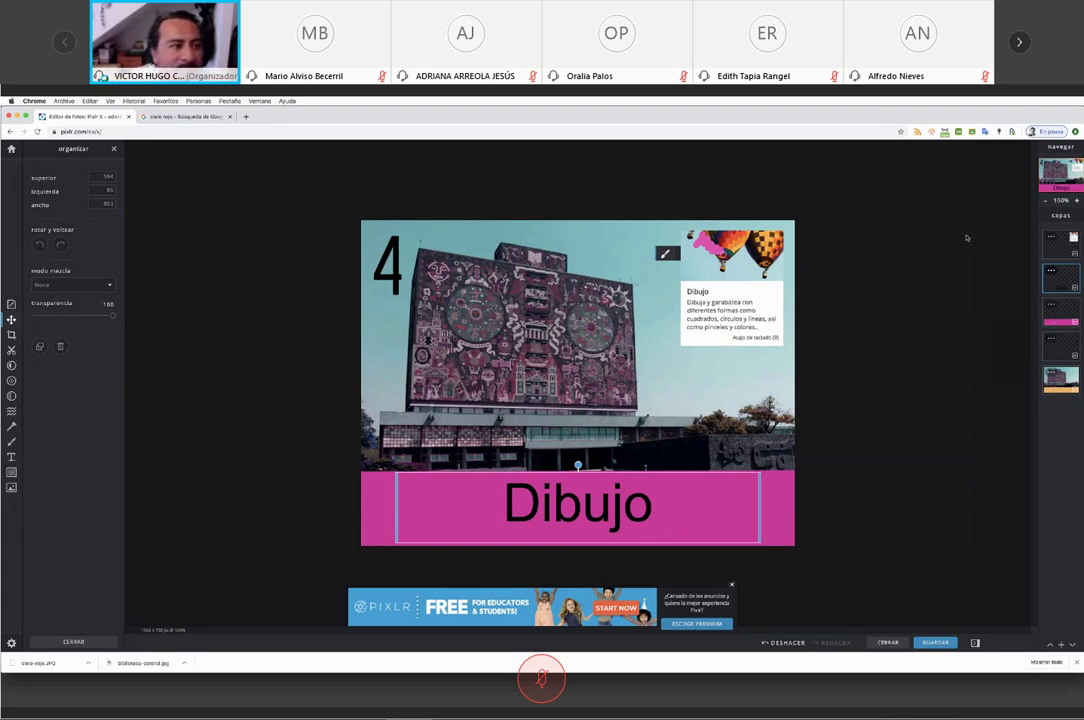
left_click_drag(573, 215, 200, 335)
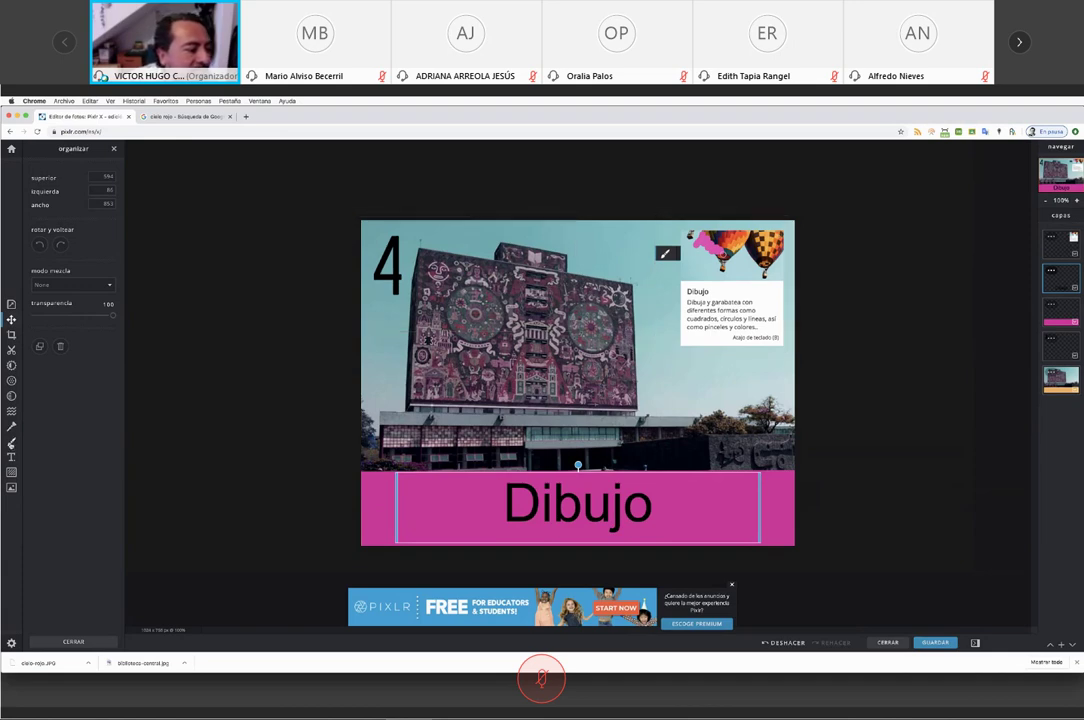
Paint a solid orange patch with the brush on the building photo layer, in the sky above the building
left_click(11, 441)
left_click(11, 441)
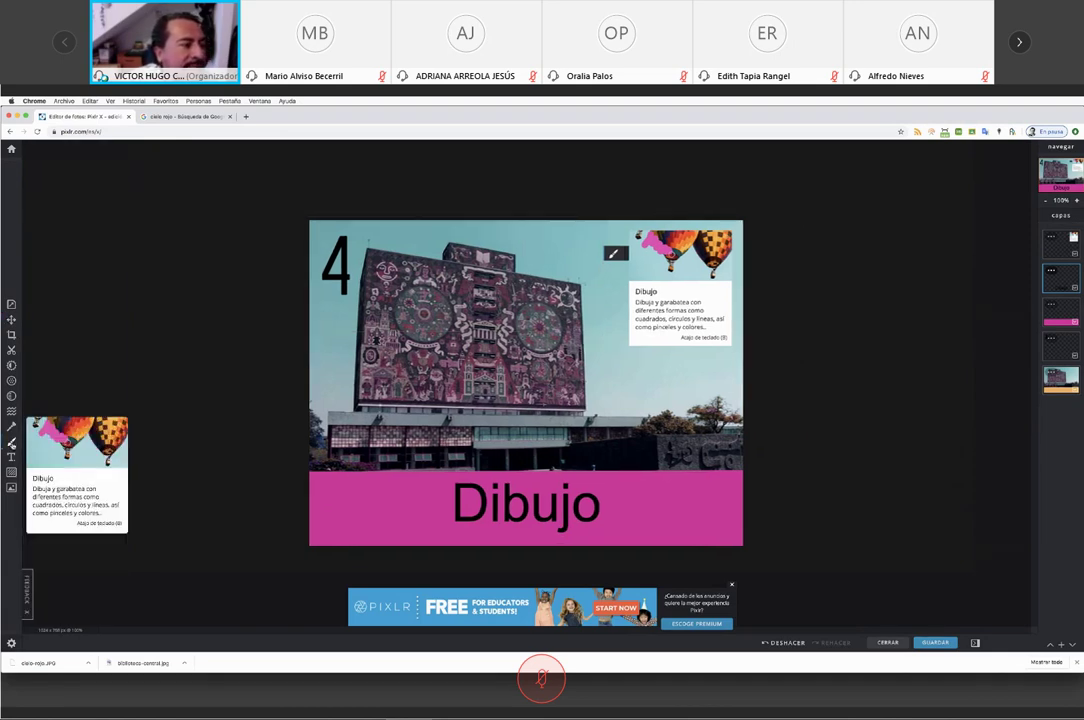
left_click(11, 441)
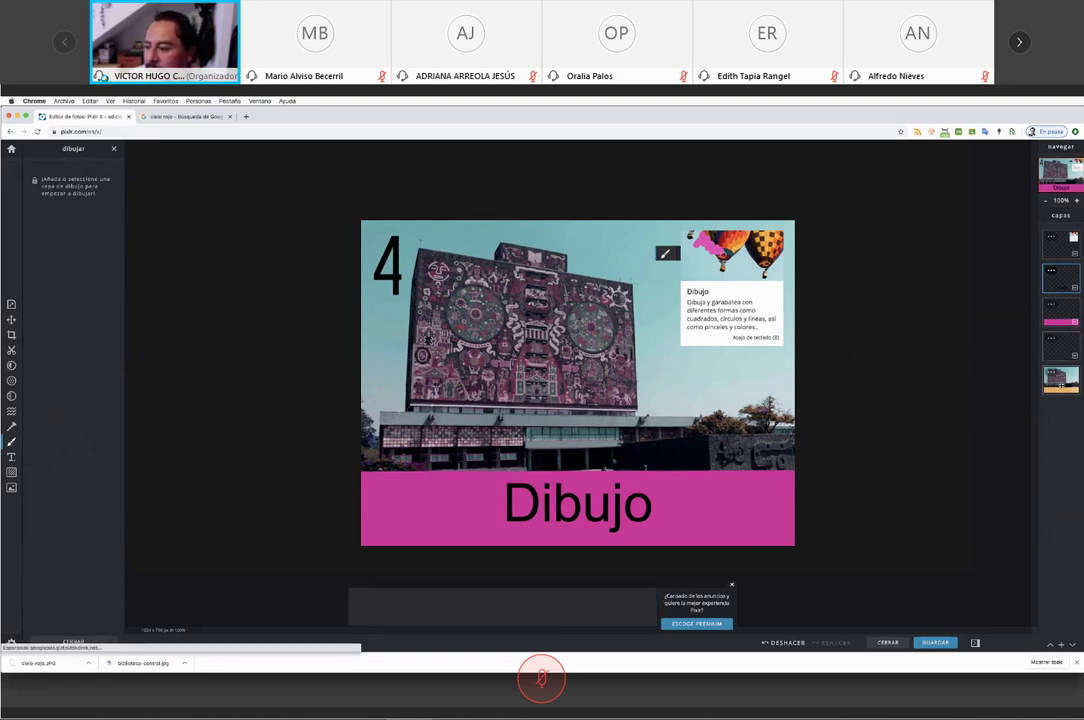
left_click(898, 326)
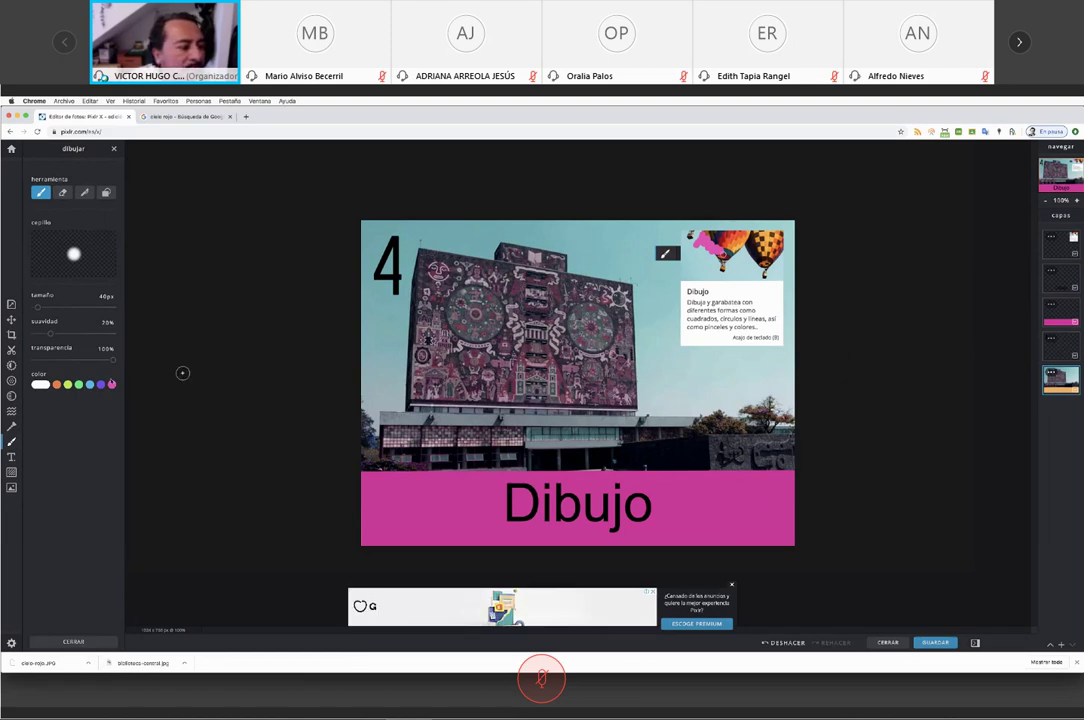
left_click(56, 384)
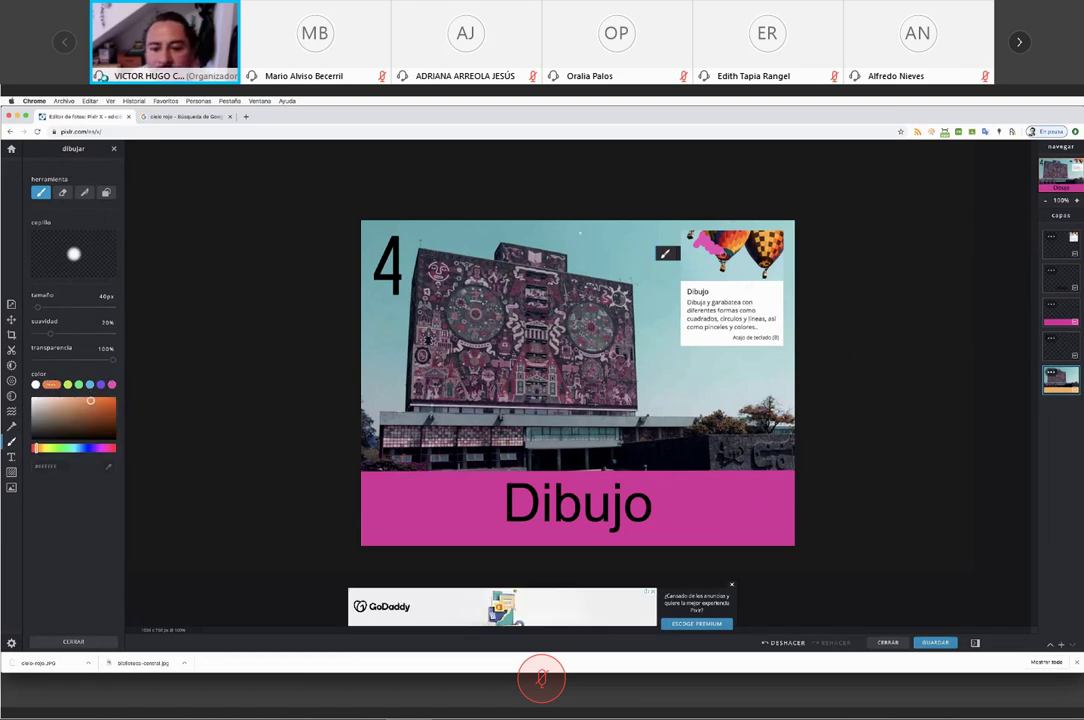
left_click_drag(604, 232, 632, 266)
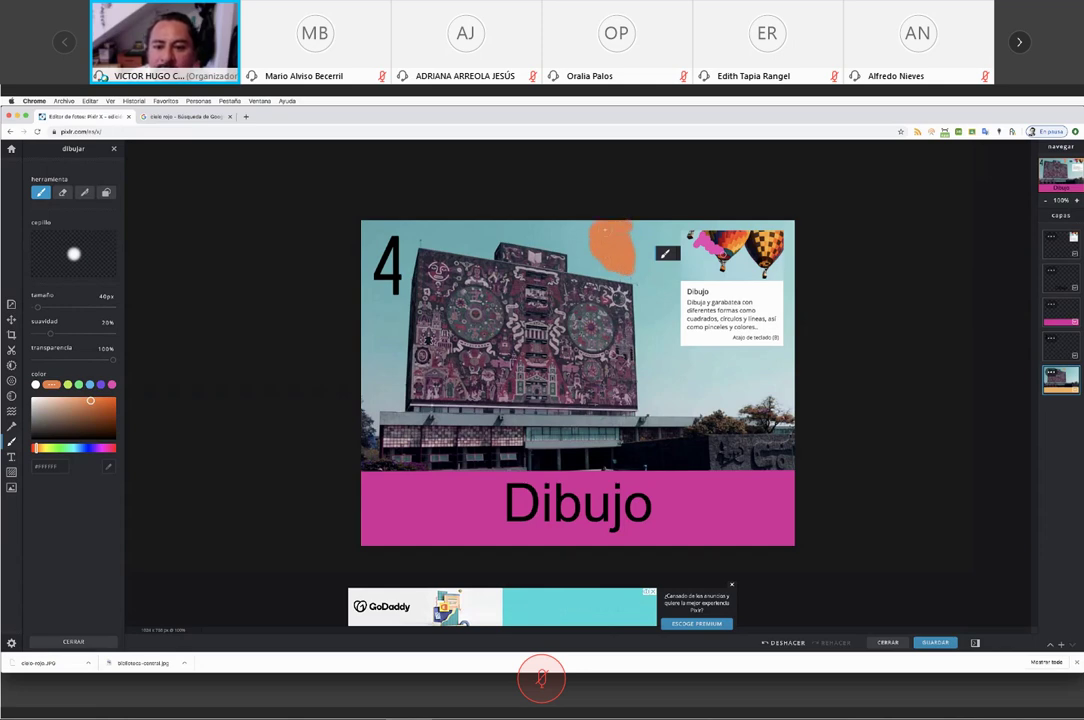
left_click_drag(610, 215, 548, 214)
mouse_move(600, 242)
left_mouse_down()
mouse_move(535, 231)
mouse_move(565, 243)
left_mouse_up()
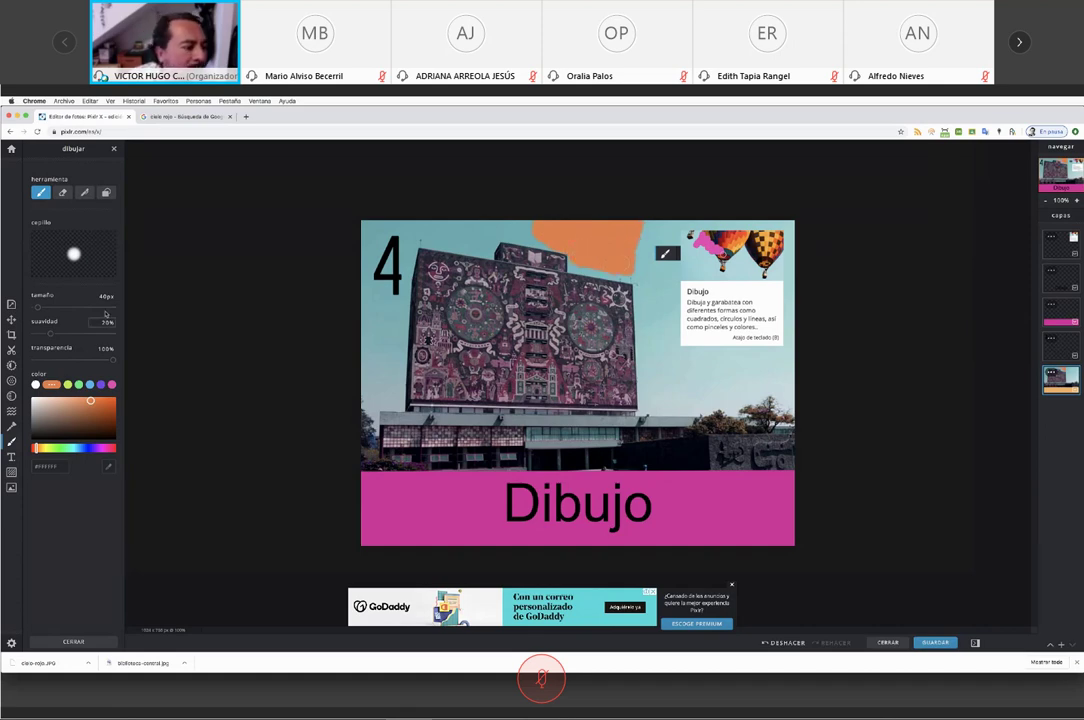
Draw two filled white triangles over the building, one upright and one inverted
left_click(106, 192)
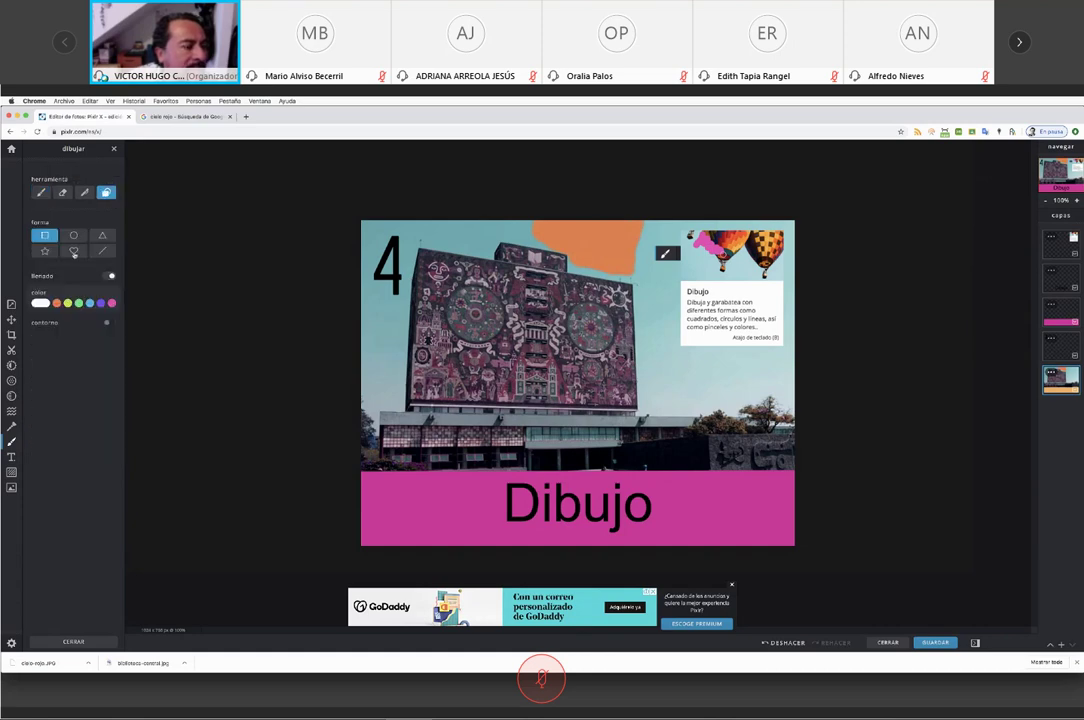
left_click(102, 235)
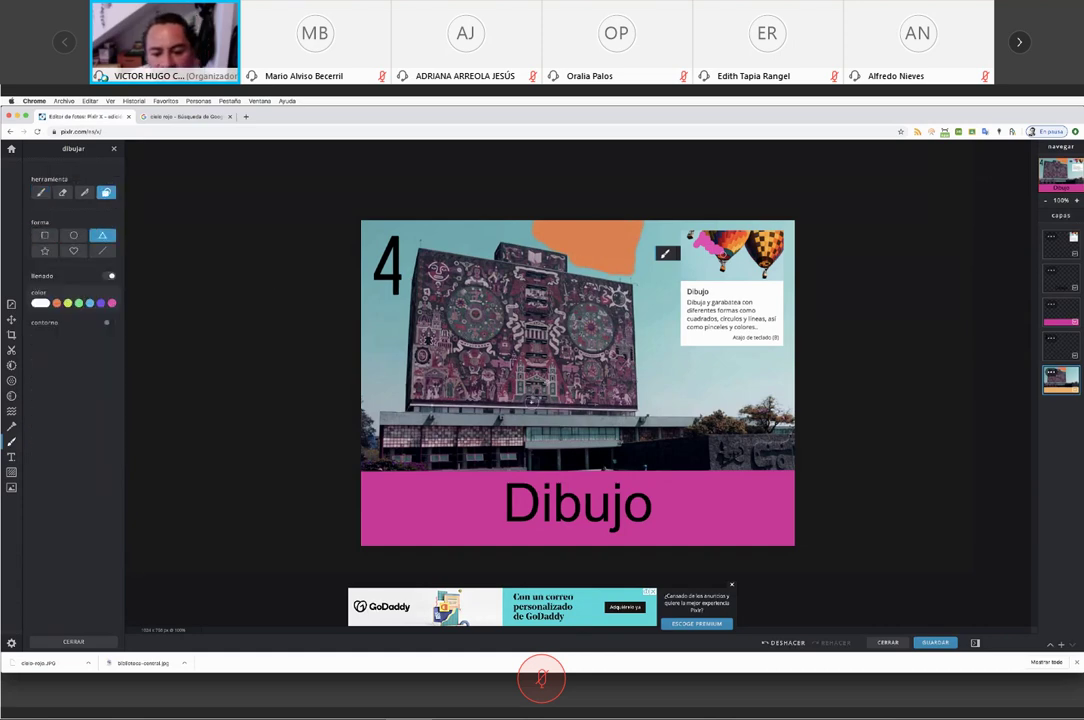
left_click_drag(532, 403, 598, 341)
mouse_move(460, 280)
left_mouse_down()
mouse_move(602, 403)
mouse_move(518, 418)
left_mouse_up()
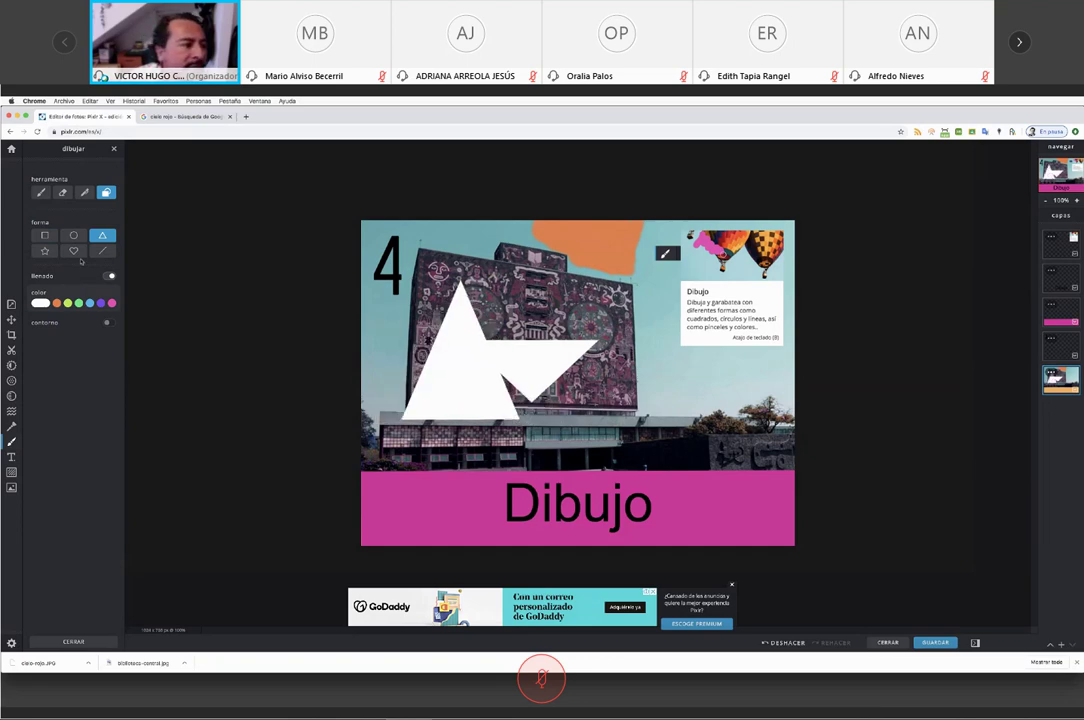
Draw a filled green inverted triangle over the building's lower part and a green circle beside it
left_click(80, 303)
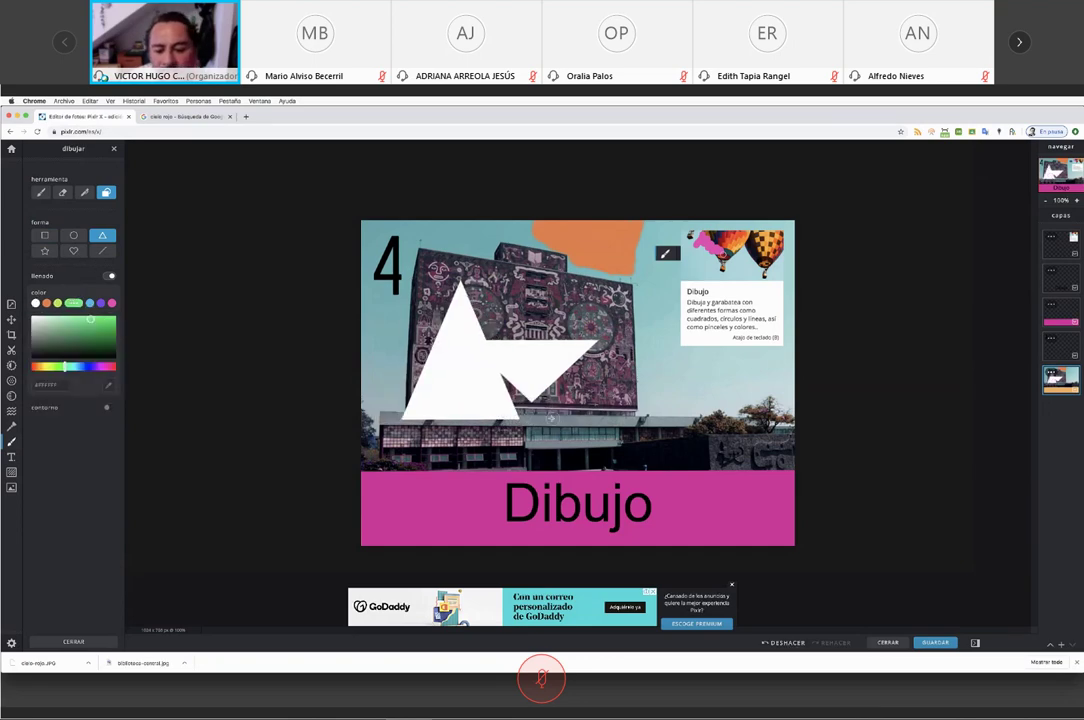
left_click_drag(503, 372, 603, 421)
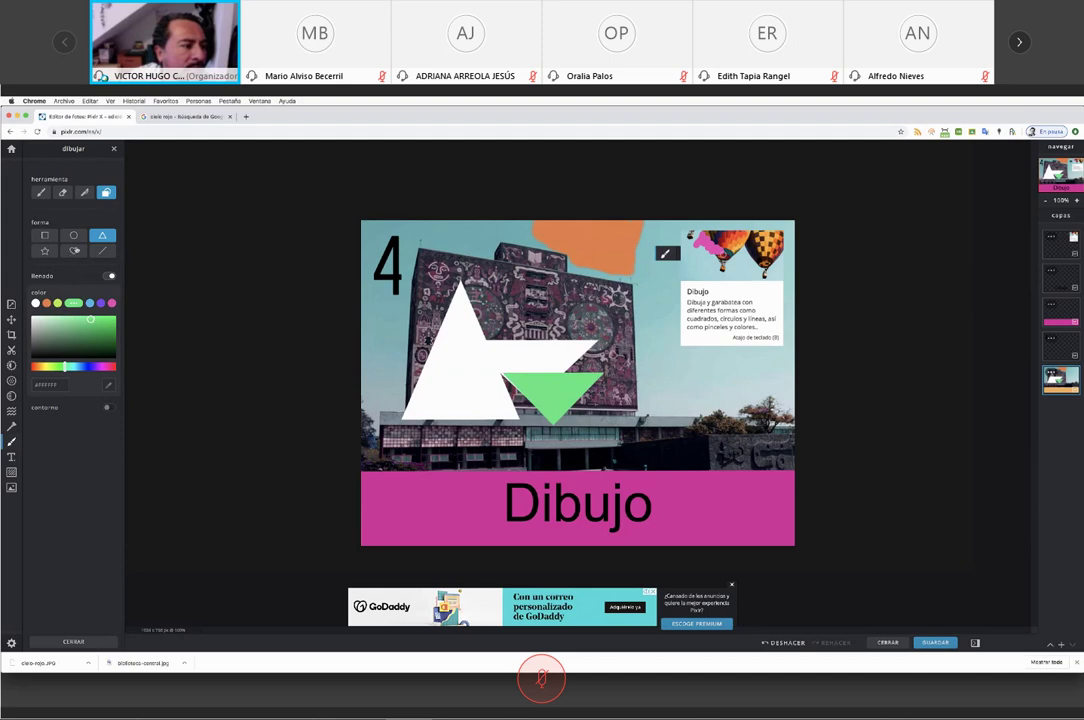
left_click(73, 235)
left_click_drag(597, 383, 648, 435)
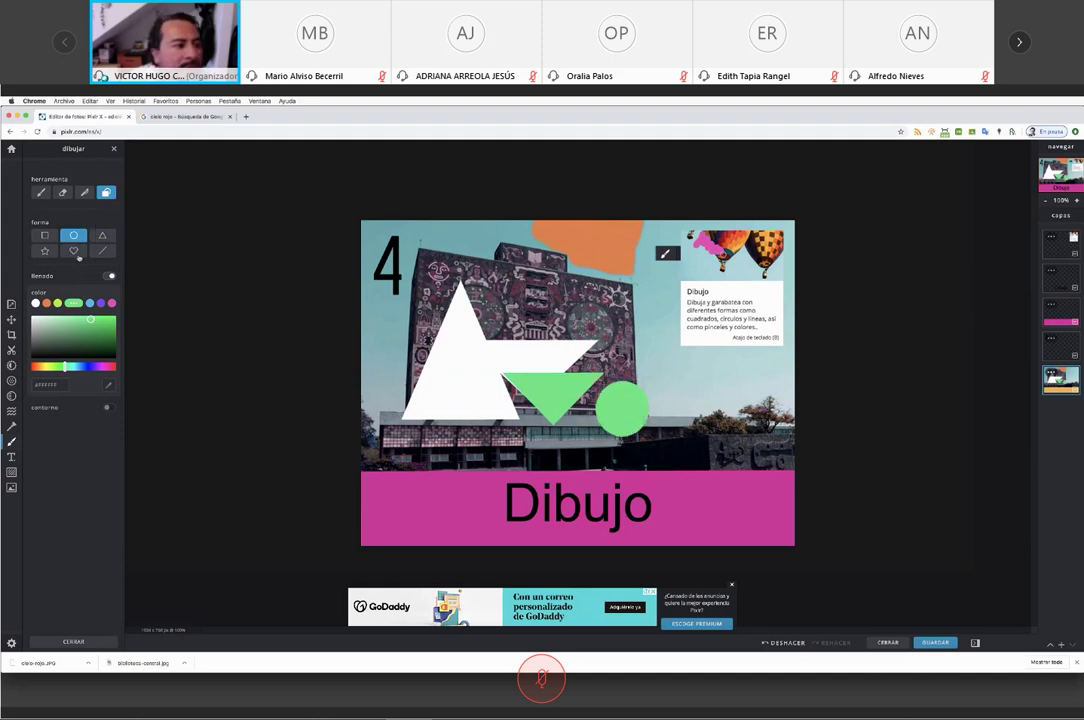
Draw a large filled green star overlapping the orange patch and the building, and return to the image history
left_click(44, 251)
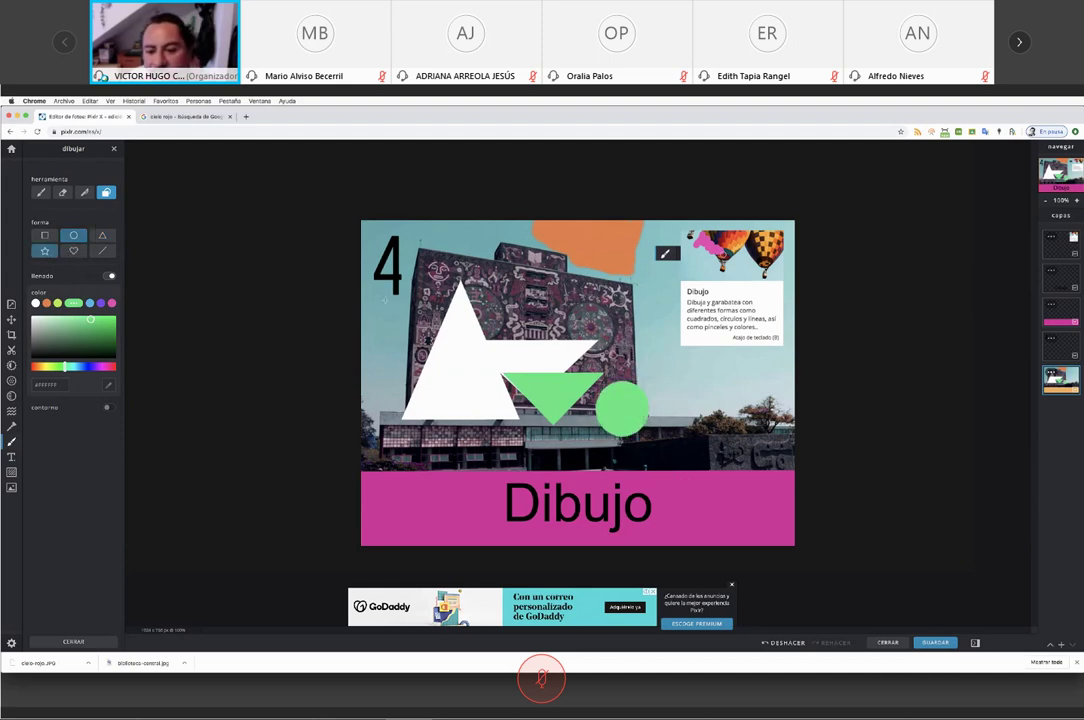
left_click_drag(504, 219, 650, 366)
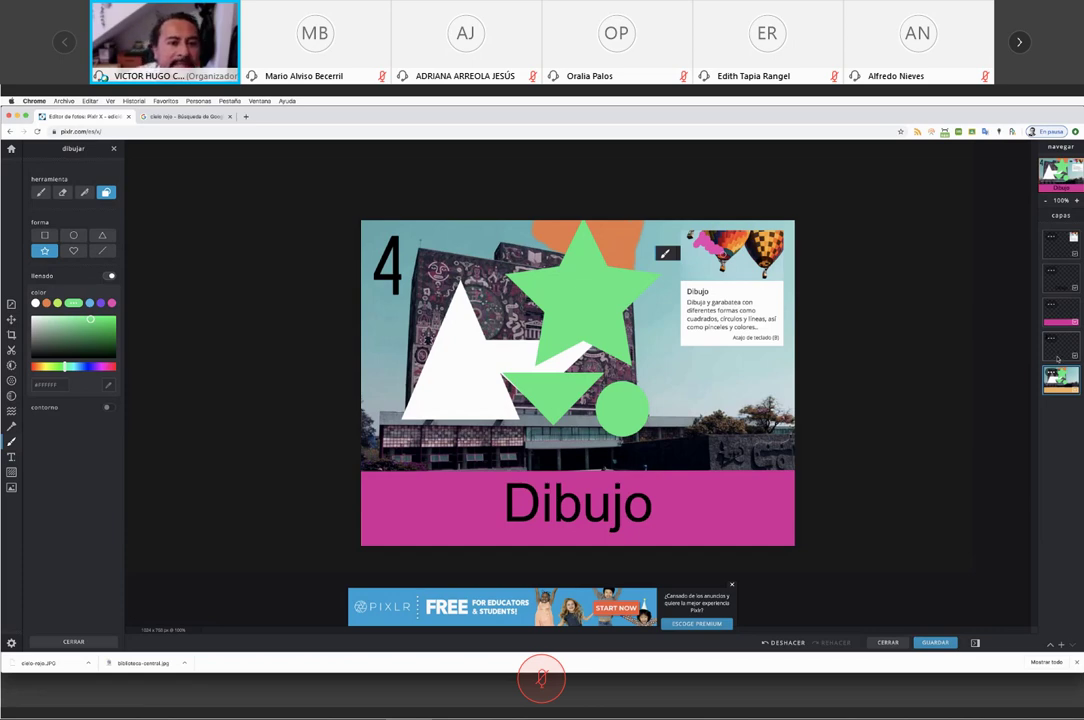
left_click(11, 150)
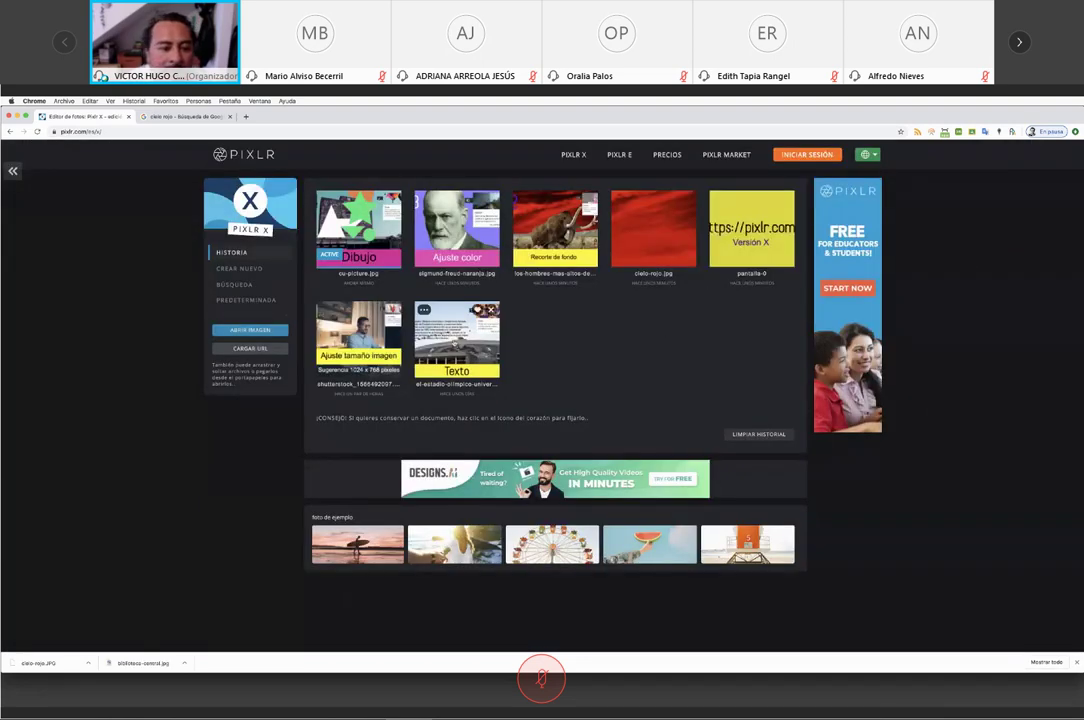
Open the stadium picture labelled "Texto" from the history and shift its descriptive paragraph slightly right and up with the Text tool
left_click(457, 340)
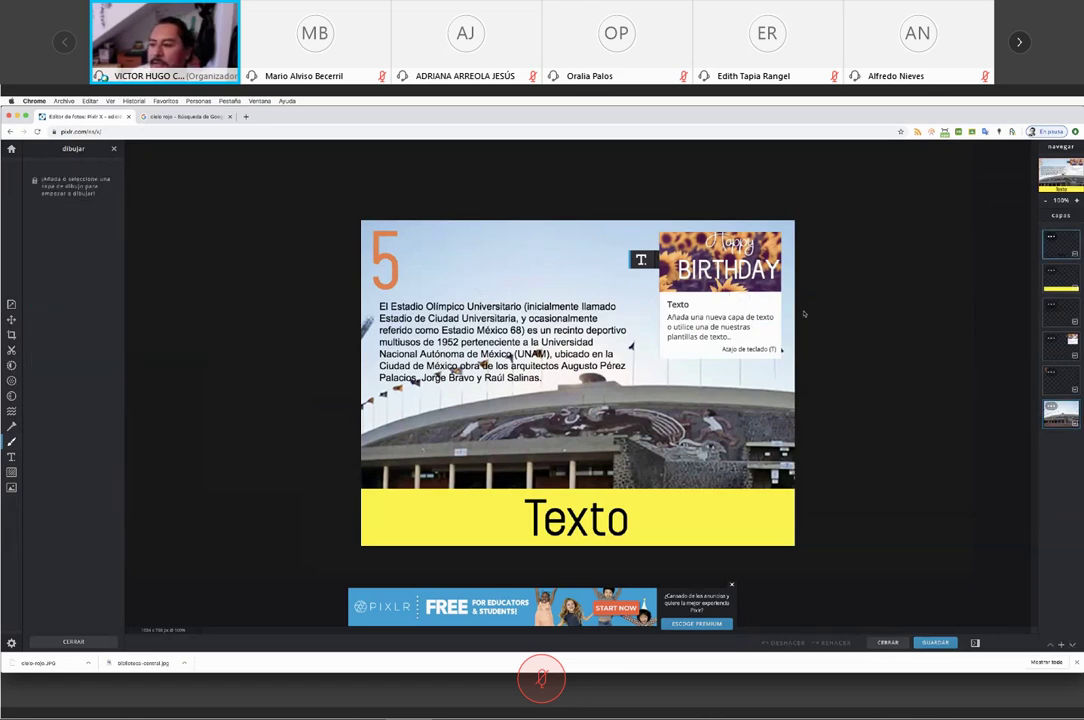
left_click(338, 351)
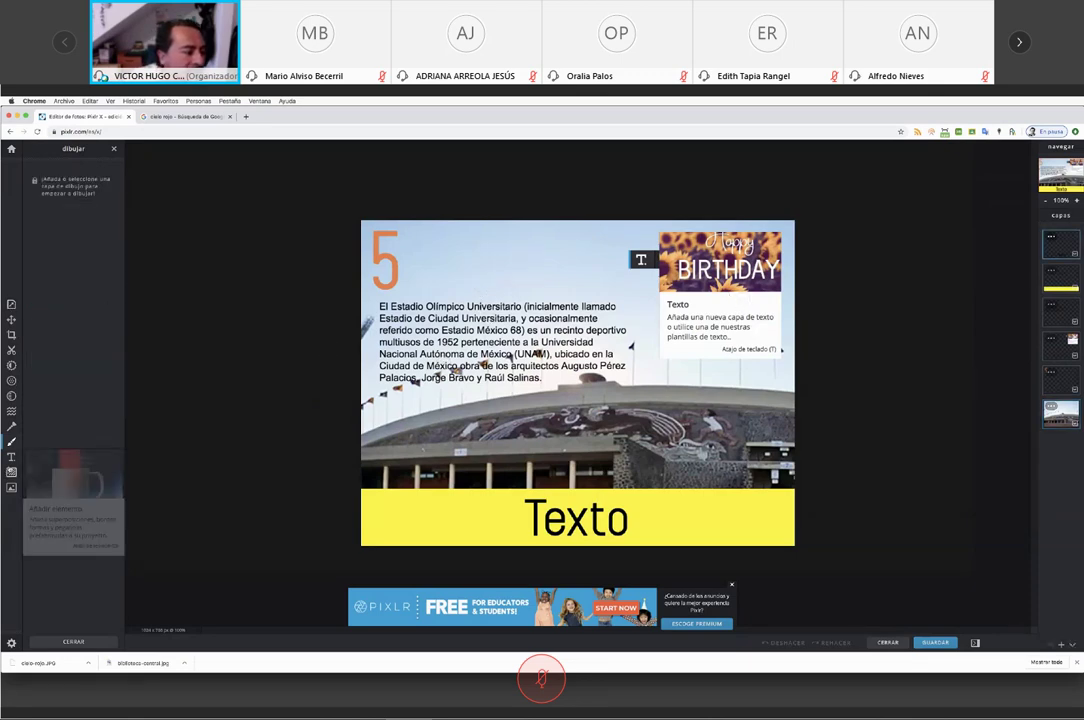
left_click(11, 458)
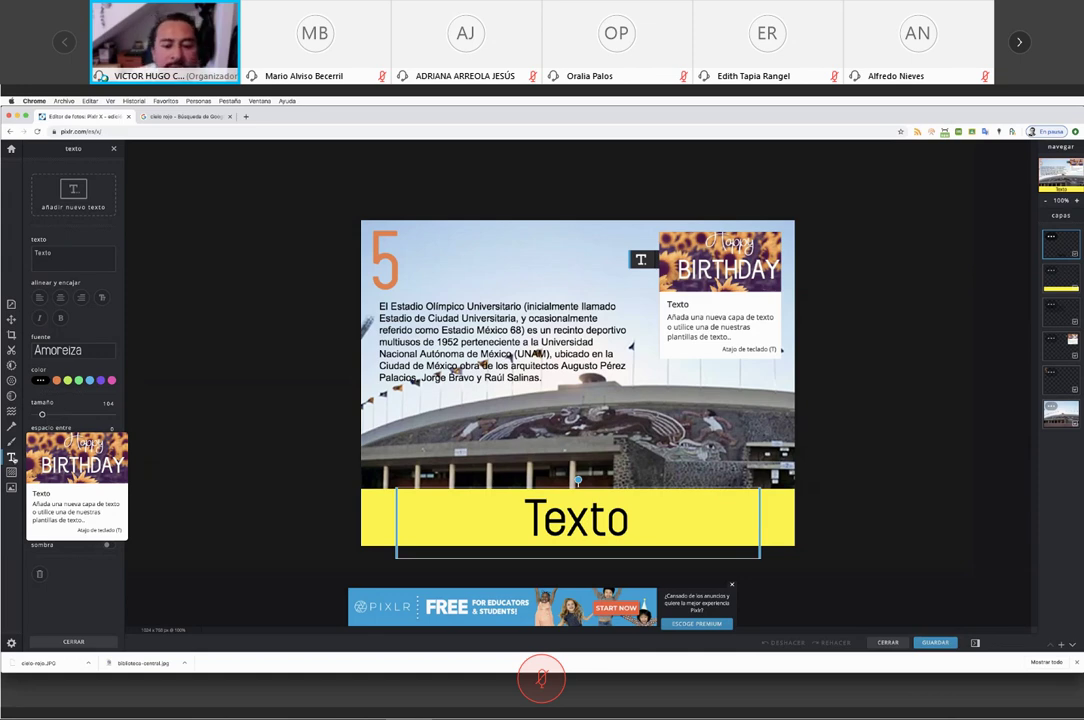
left_click(470, 337)
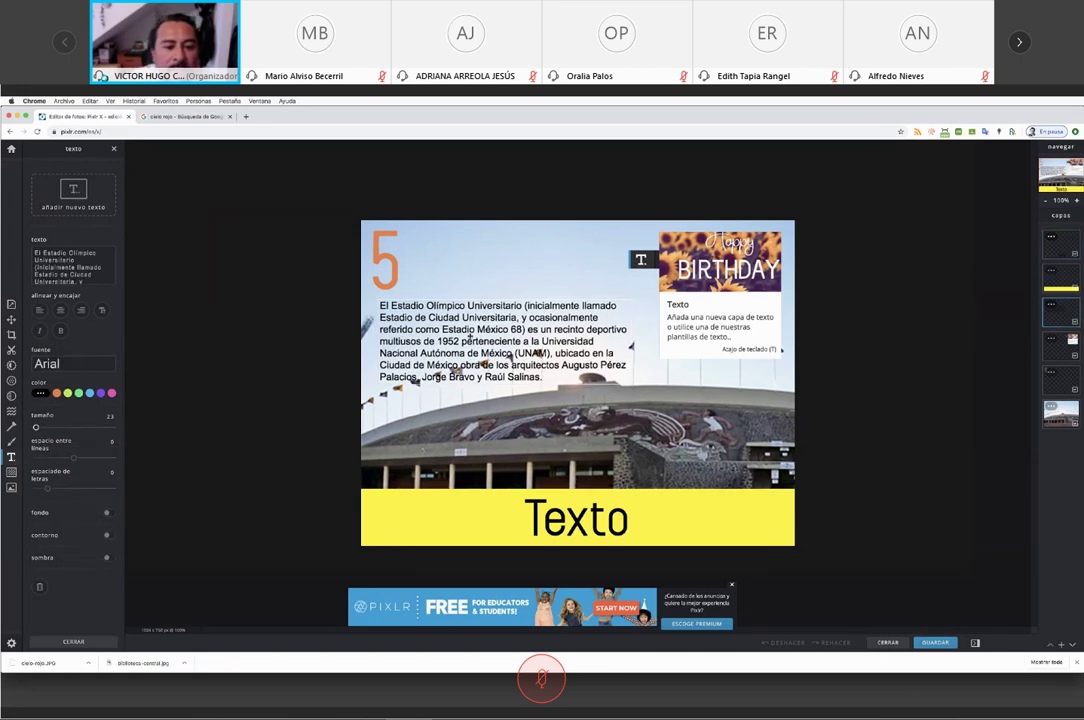
left_click_drag(470, 337, 475, 337)
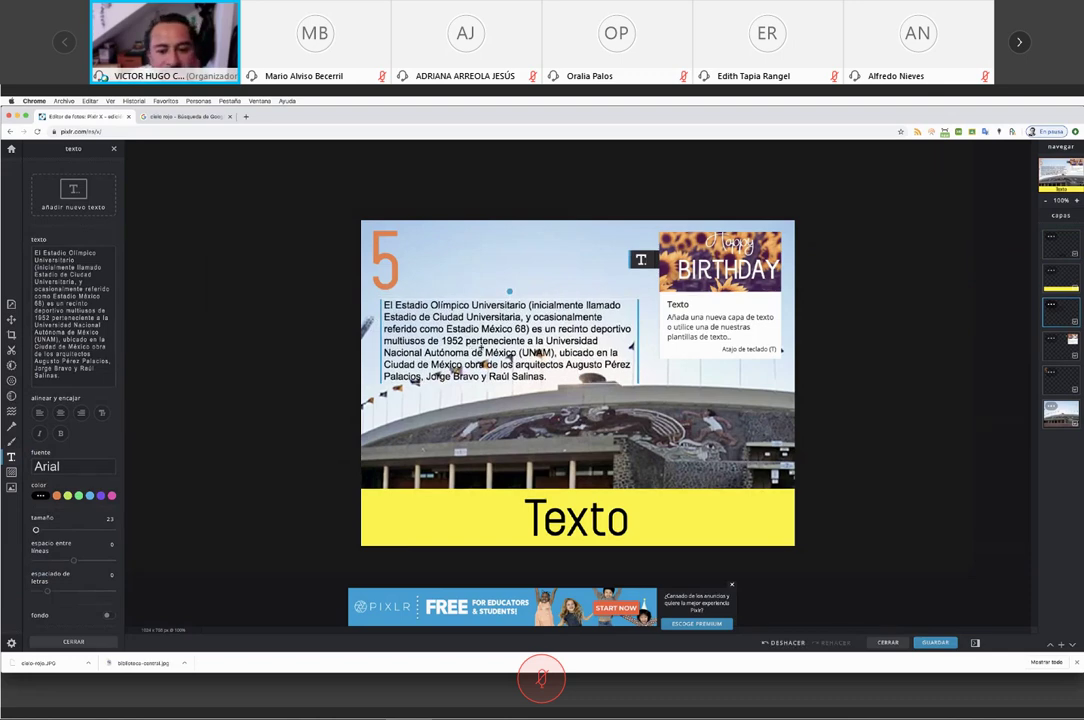
mouse_move(537, 352)
left_mouse_down()
mouse_move(528, 353)
mouse_move(557, 349)
left_mouse_up()
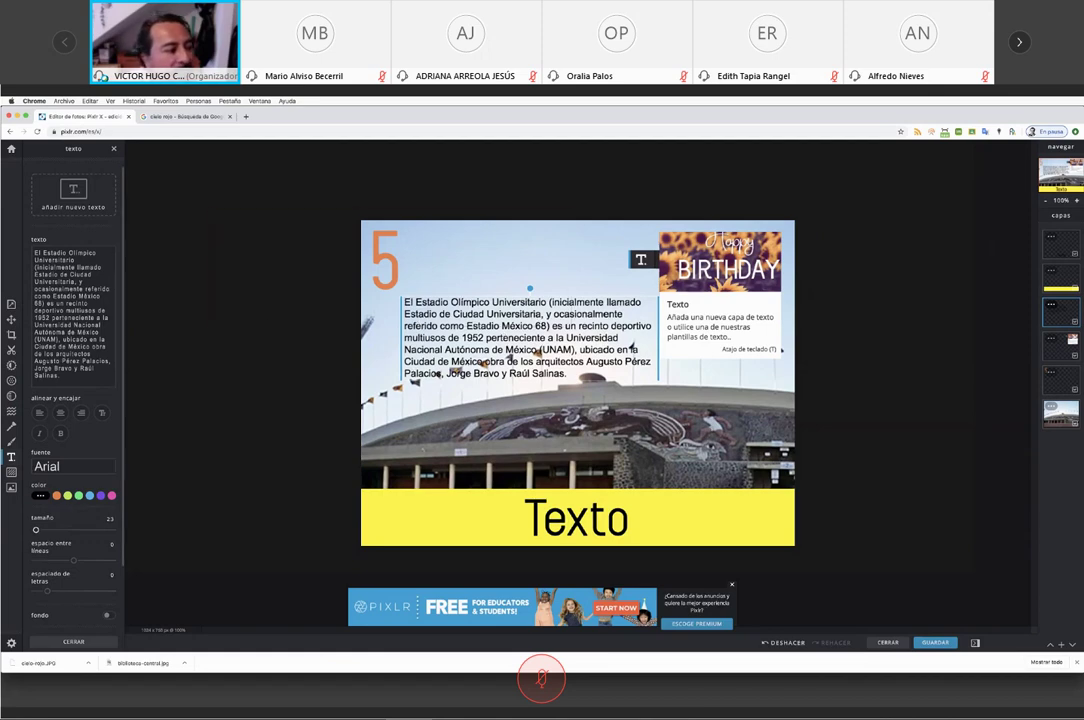
Shorten the stadium paragraph so it ends with "Universidad Nacional Autónoma de México (UNAM)." and nudge the text block slightly upward
left_click(73, 316)
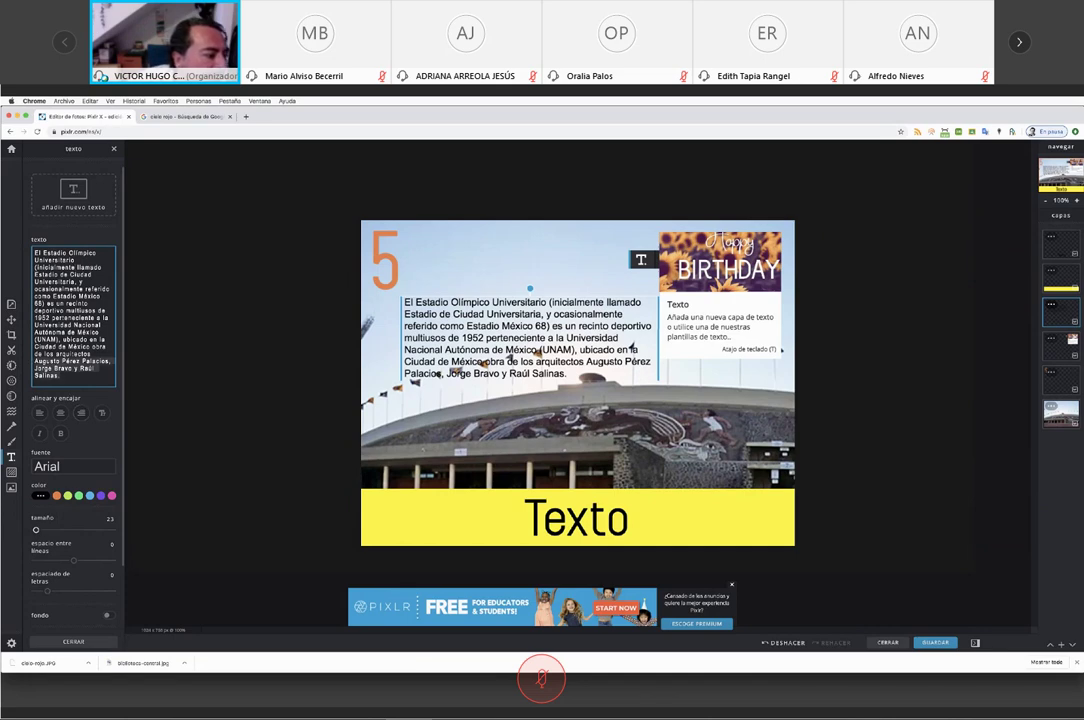
left_click_drag(36, 353, 57, 303)
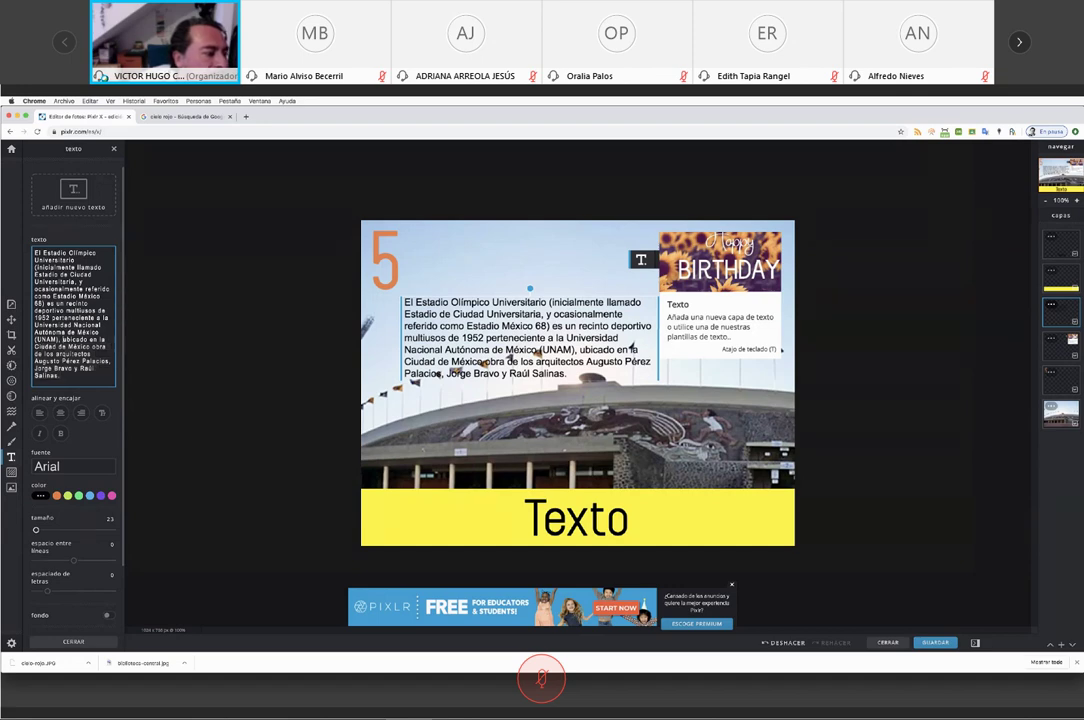
key("BackSpace")
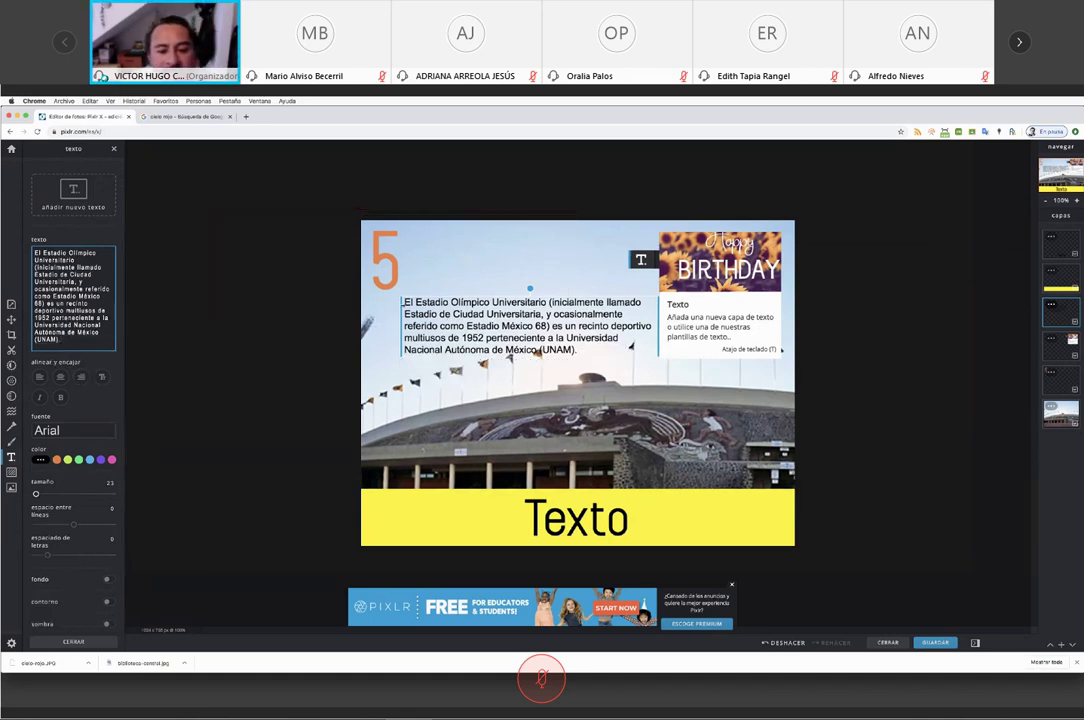
left_click_drag(447, 318, 484, 320)
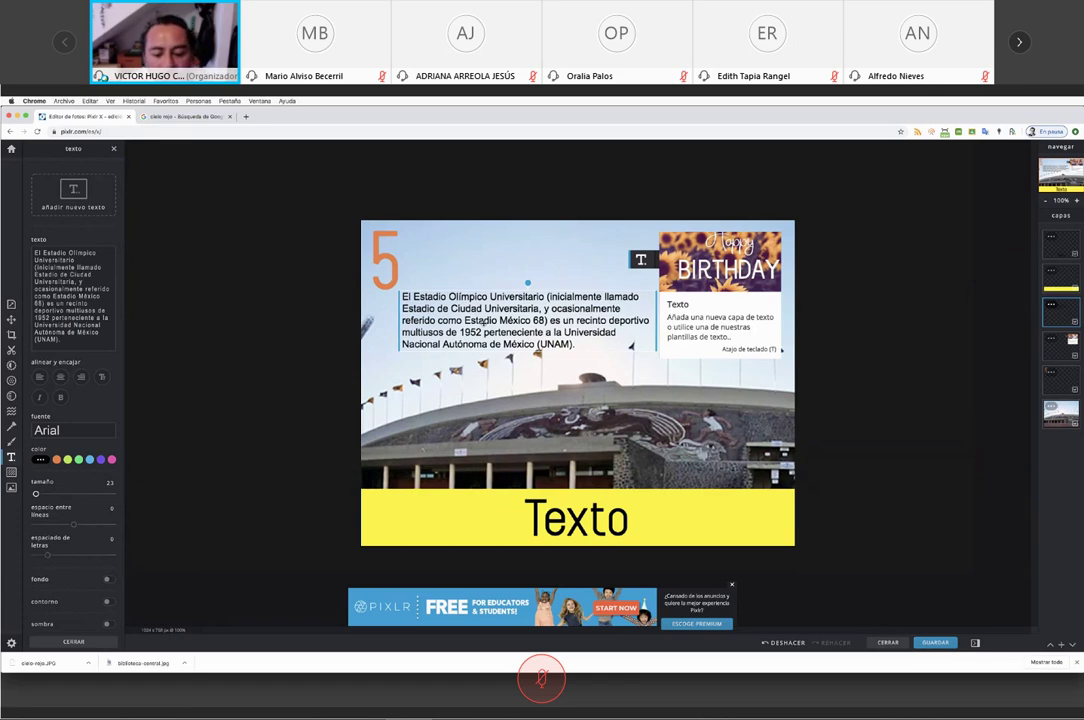